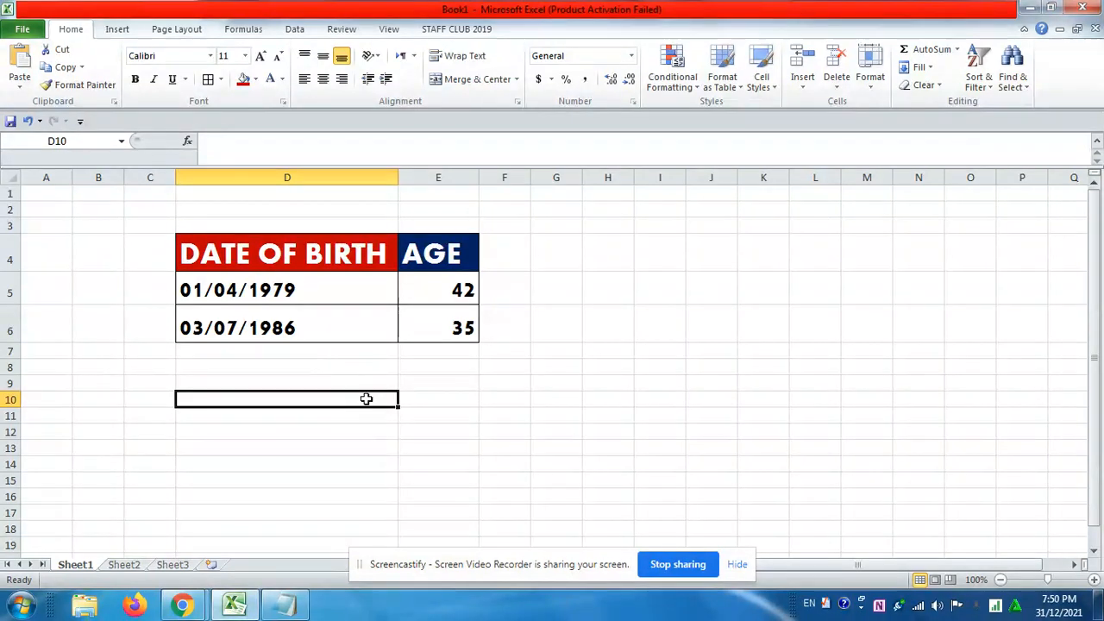
Open a new blank Excel workbook, dismiss the activation notice and select cell D5
{"action": "left_click", "coordinate": [19, 609]}
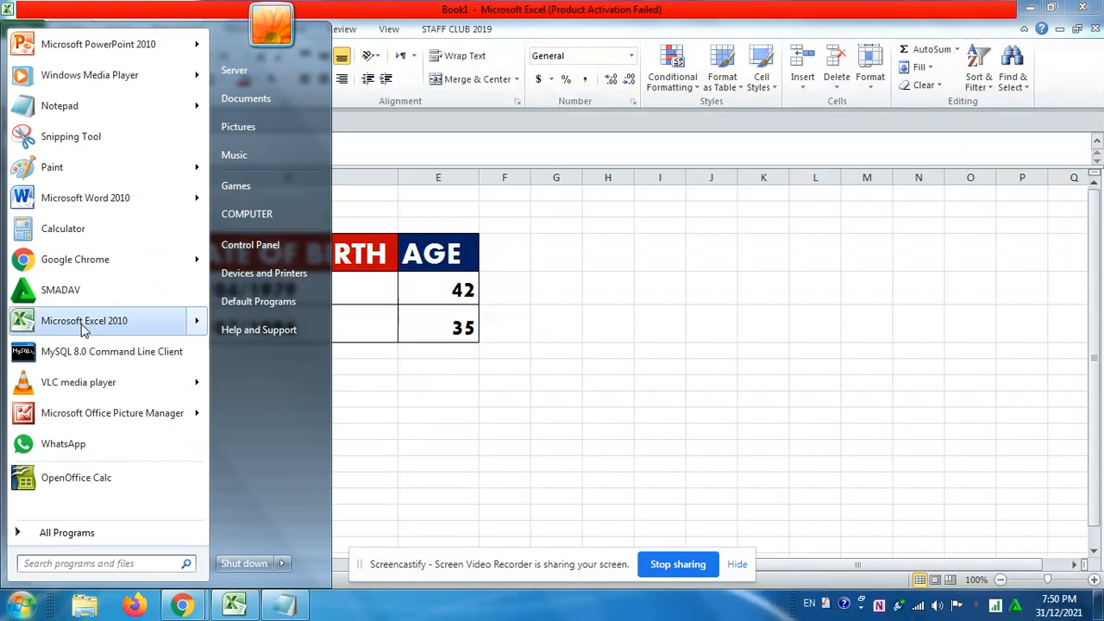
{"action": "mouse_move", "coordinate": [83, 328]}
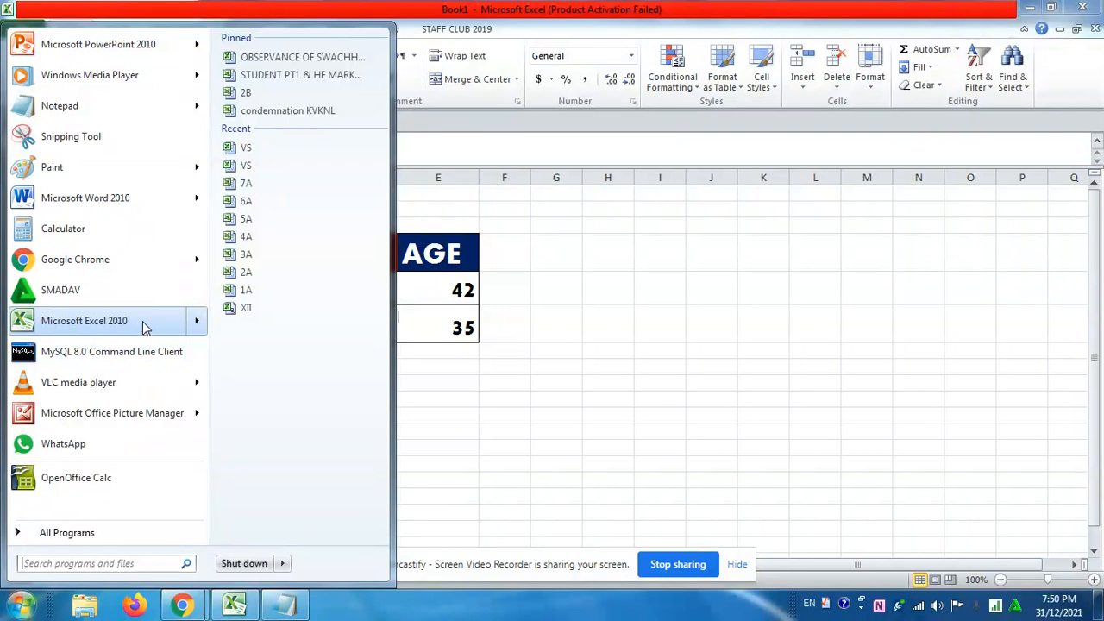
{"action": "left_click", "coordinate": [85, 321]}
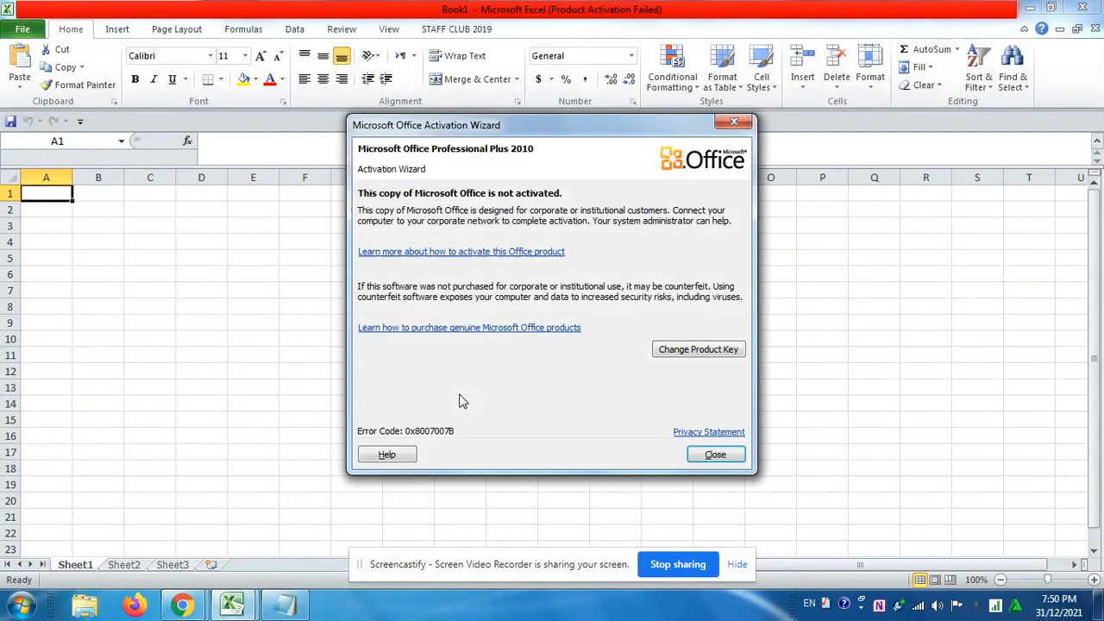
{"action": "left_click", "coordinate": [715, 453]}
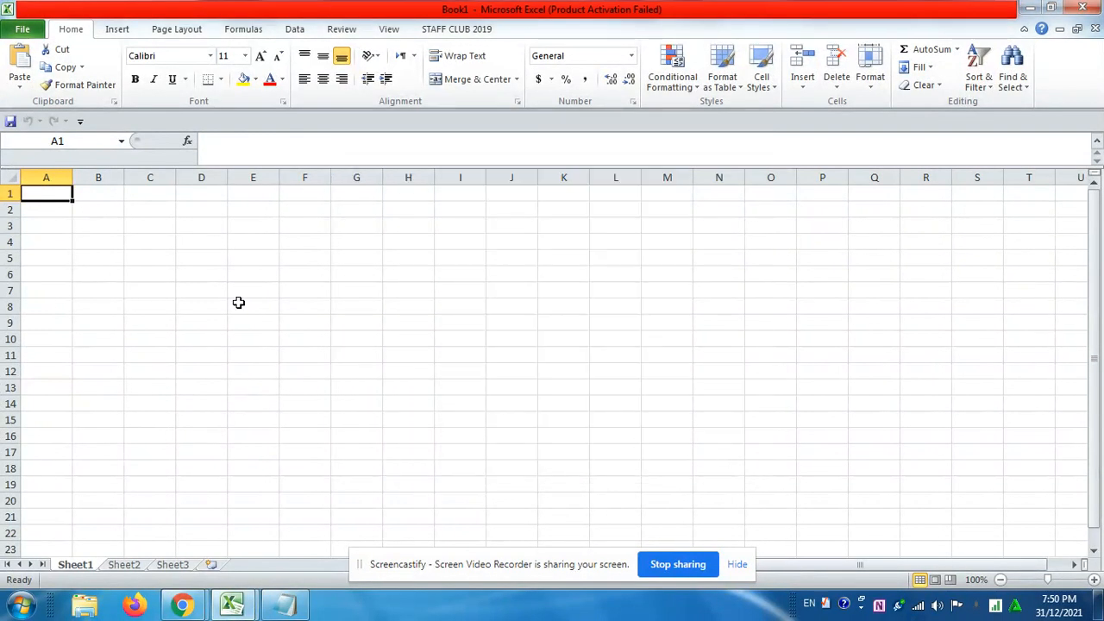
{"action": "left_click", "coordinate": [213, 260]}
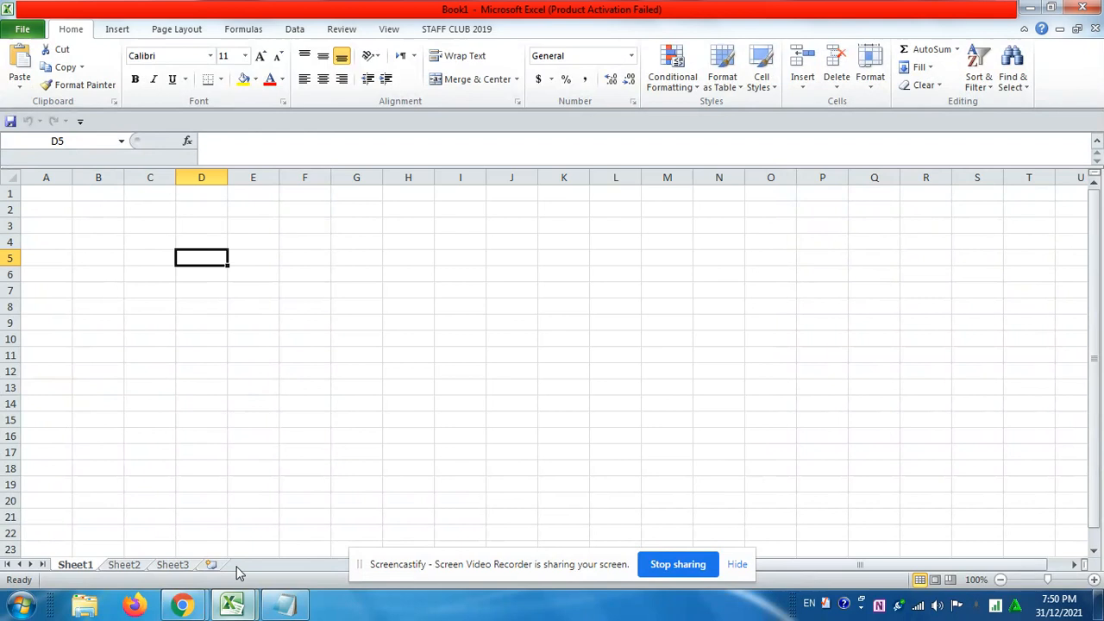
View the finished date-of-birth and age table in the other workbook, and return to the blank one
{"action": "mouse_move", "coordinate": [233, 603]}
{"action": "left_click", "coordinate": [157, 529]}
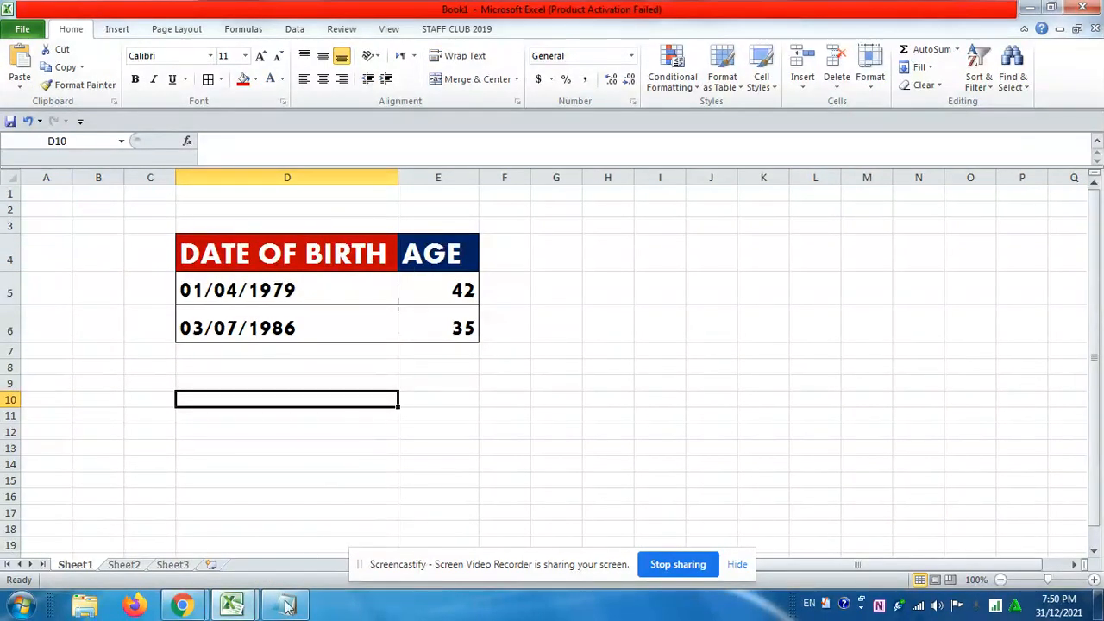
{"action": "left_click", "coordinate": [229, 607]}
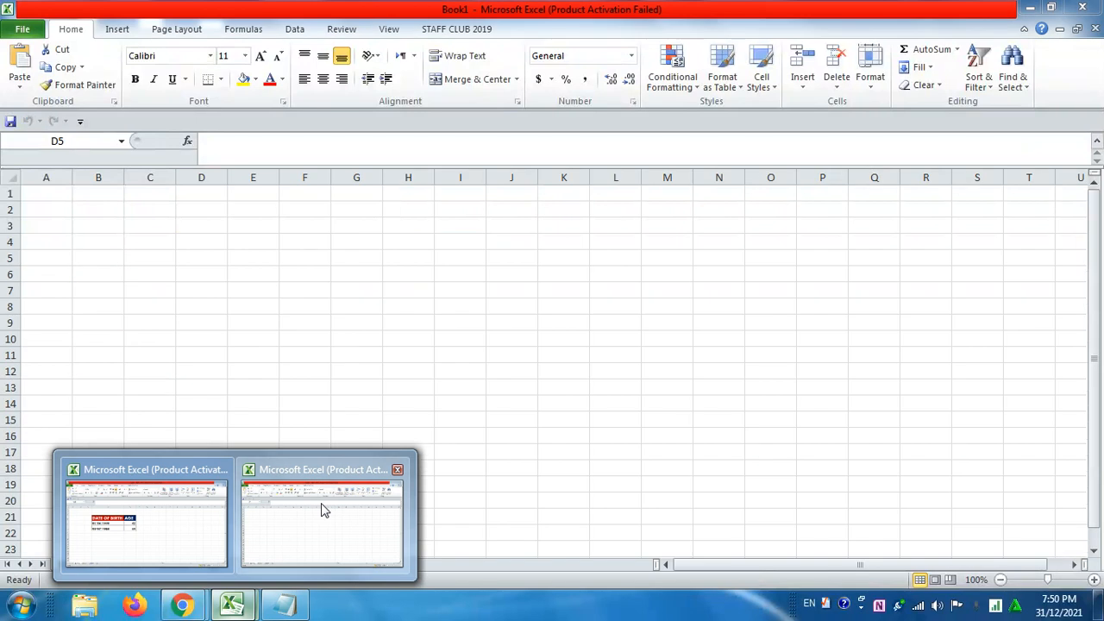
{"action": "left_click", "coordinate": [320, 503]}
Enter the headings DATE OF BIRTH in cell D5 and AGE in cell E5
{"action": "type", "text": "D"}
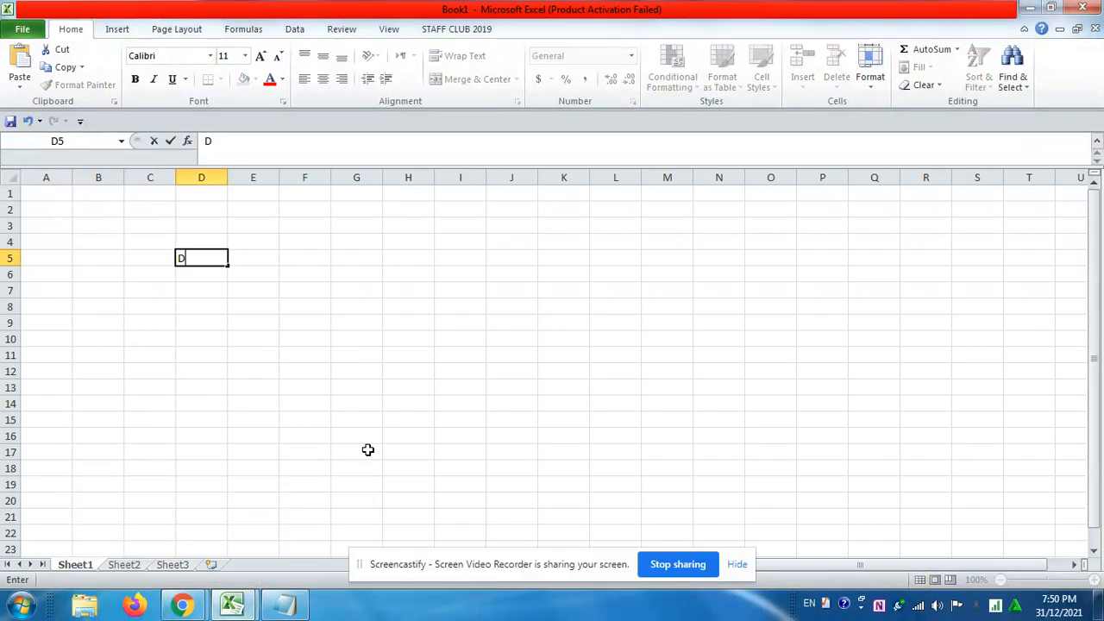
{"action": "type", "text": "ATE OF BIRTH"}
{"action": "key", "text": "Tab"}
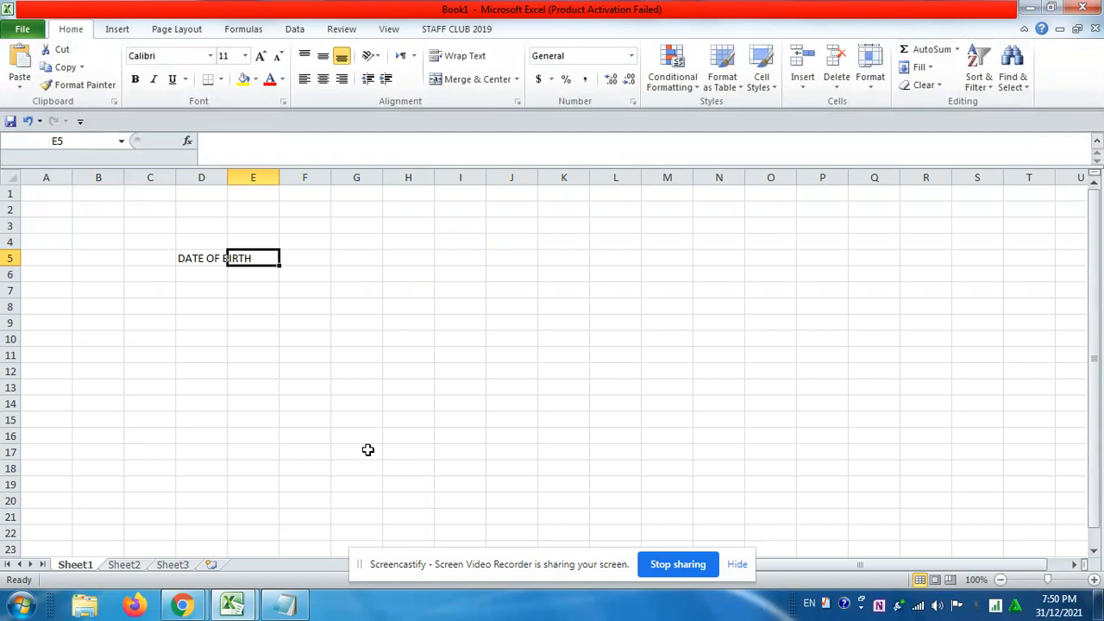
{"action": "type", "text": "AGE"}
{"action": "left_click", "coordinate": [273, 354]}
Format the DATE OF BIRTH heading as Aharoni, size 28, and widen column D to fit it
{"action": "left_click", "coordinate": [201, 260]}
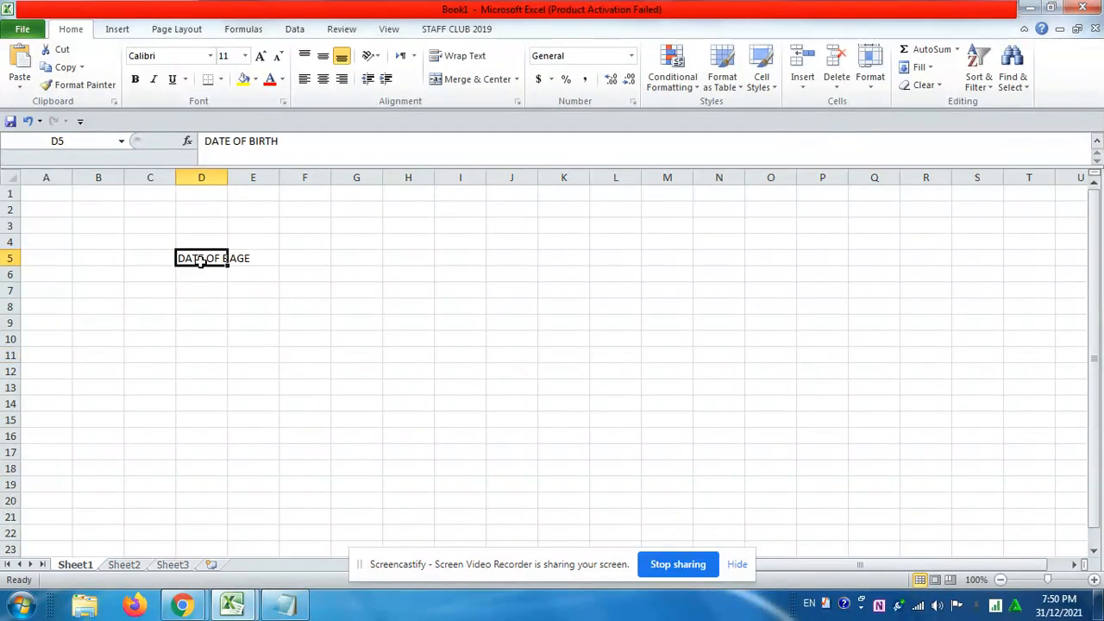
{"action": "left_click", "coordinate": [210, 57]}
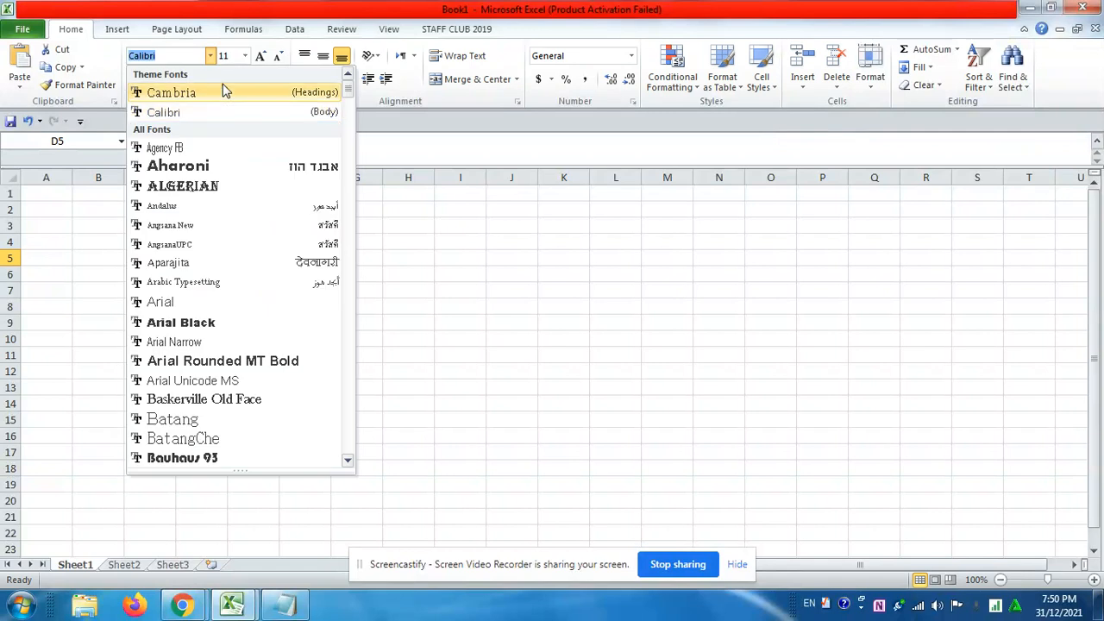
{"action": "left_click", "coordinate": [253, 166]}
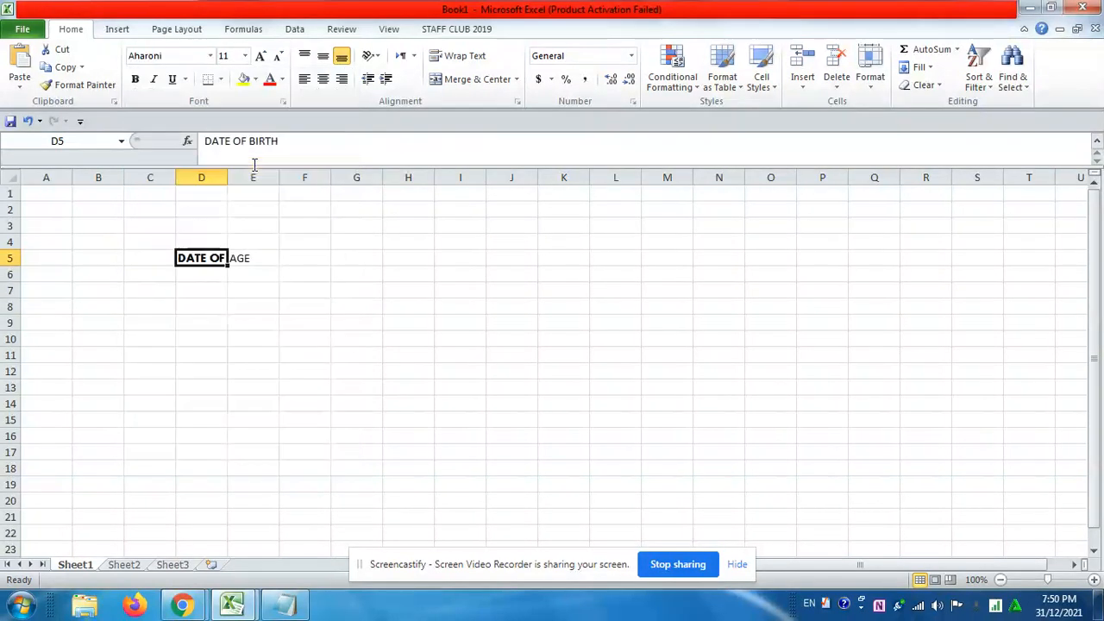
{"action": "left_click", "coordinate": [245, 56]}
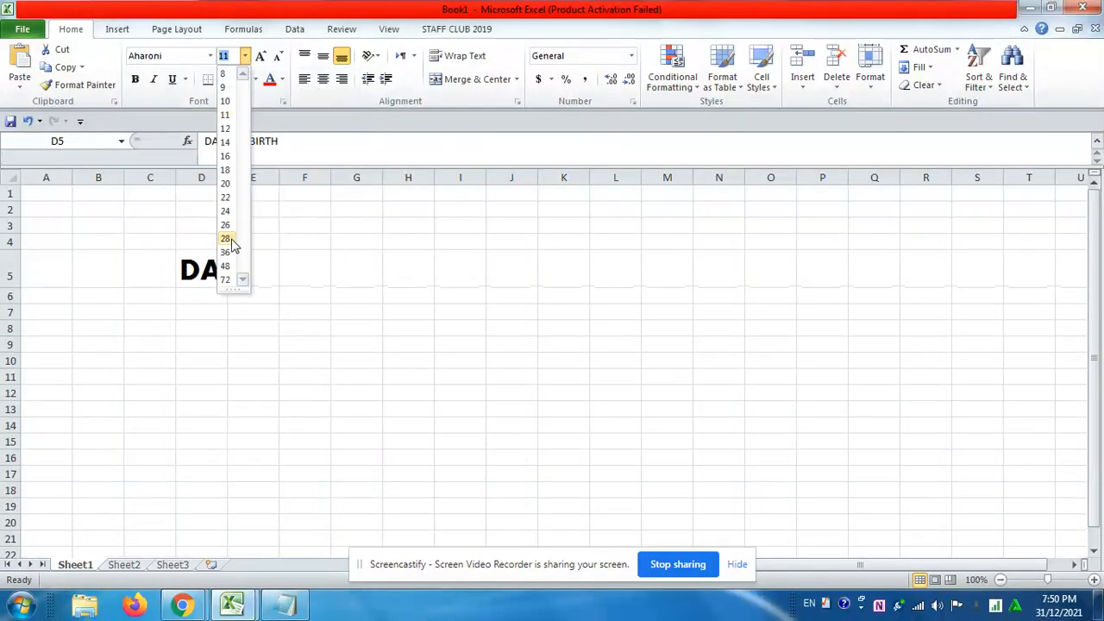
{"action": "left_click", "coordinate": [231, 239]}
{"action": "left_click_drag", "start_coordinate": [229, 176], "coordinate": [387, 182]}
Format the AGE heading in cell E5 as Aharoni, size 28
{"action": "left_click", "coordinate": [419, 276]}
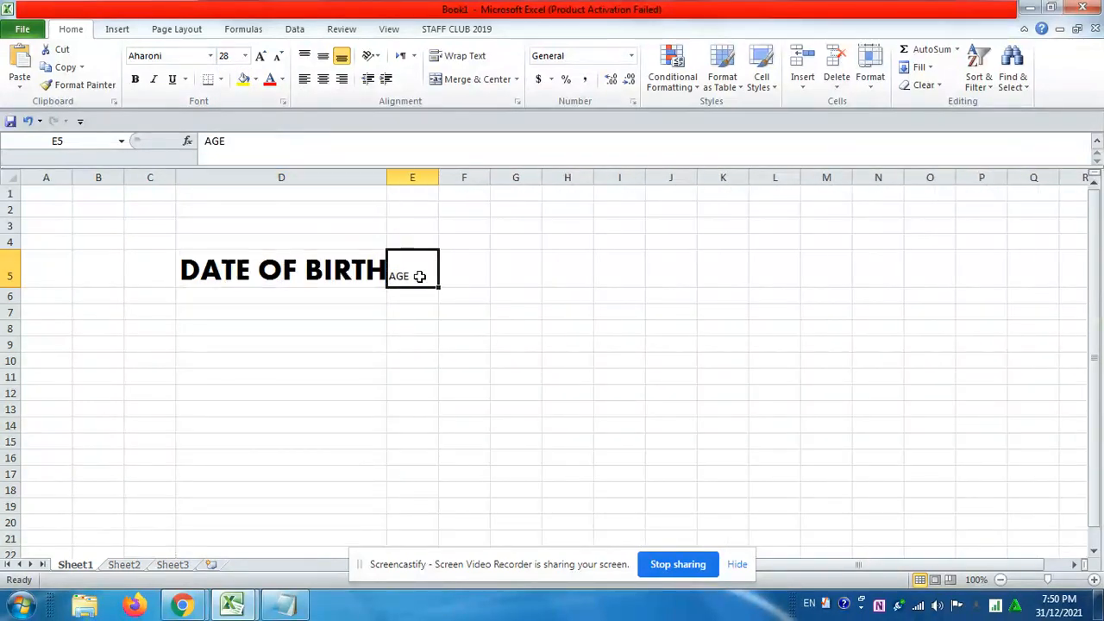
{"action": "left_click", "coordinate": [210, 55]}
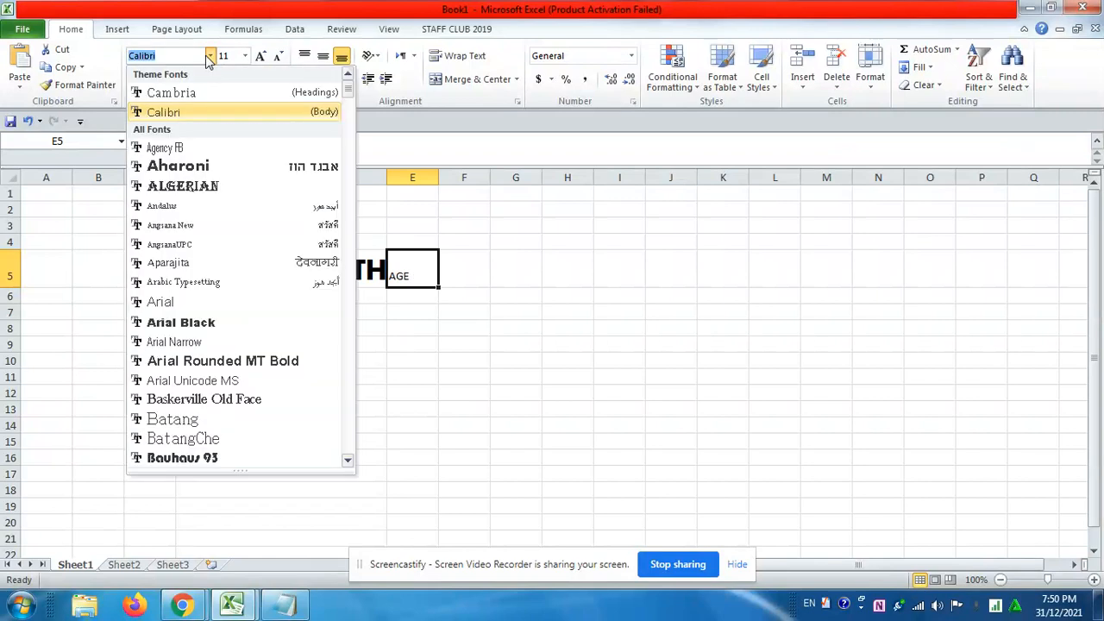
{"action": "left_click", "coordinate": [216, 165]}
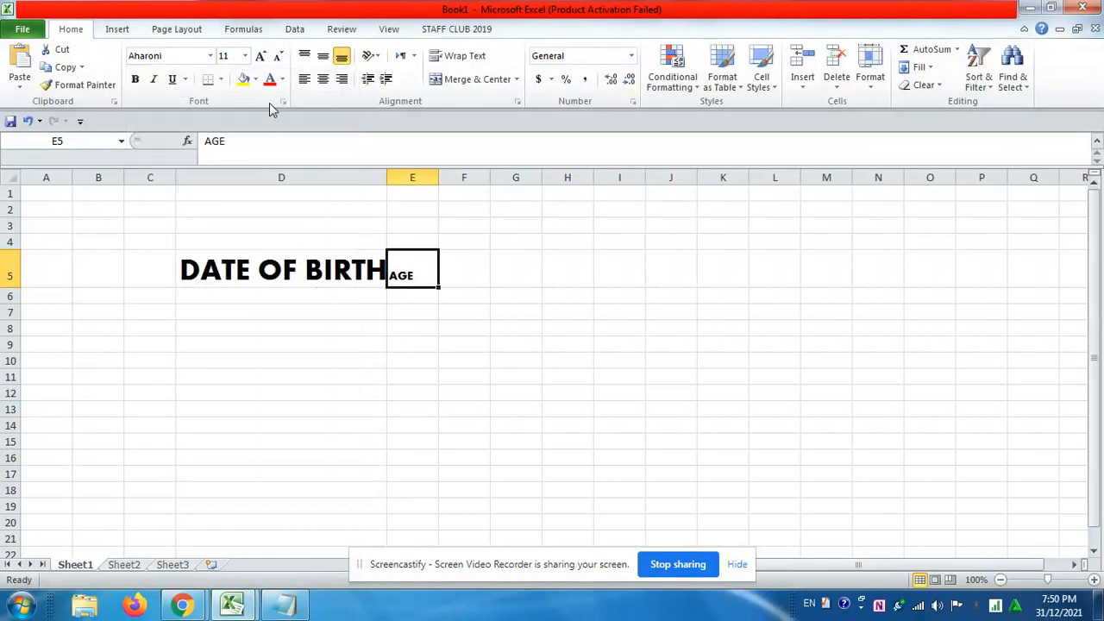
{"action": "left_click", "coordinate": [245, 55]}
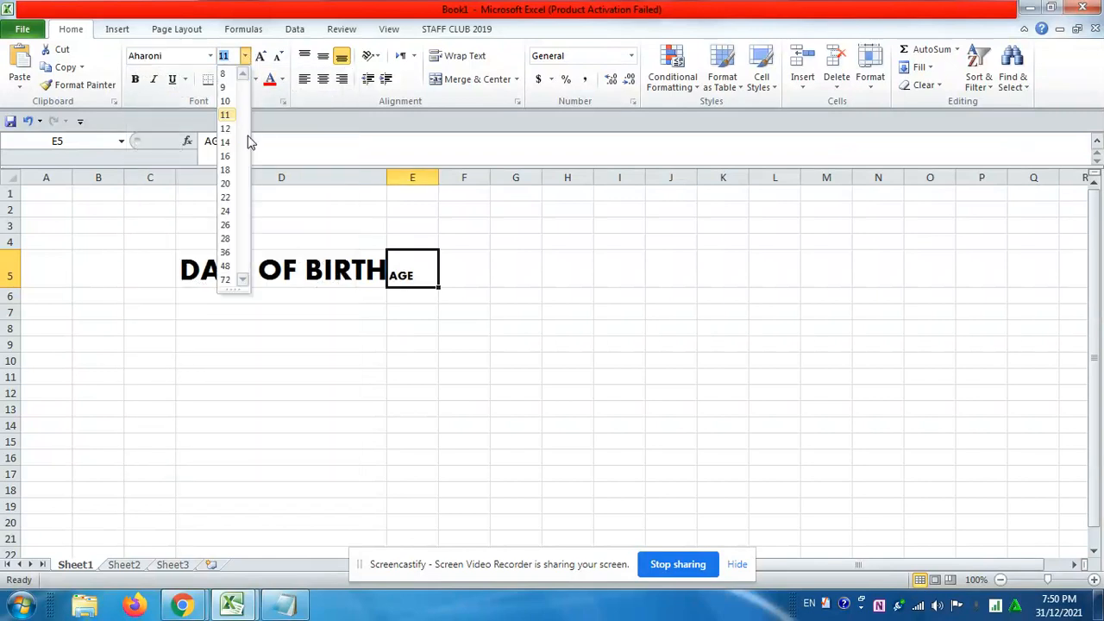
{"action": "left_click", "coordinate": [226, 238]}
{"action": "left_click", "coordinate": [263, 319]}
Fill the DATE OF BIRTH and AGE heading cells with light blue
{"action": "left_click", "coordinate": [269, 273]}
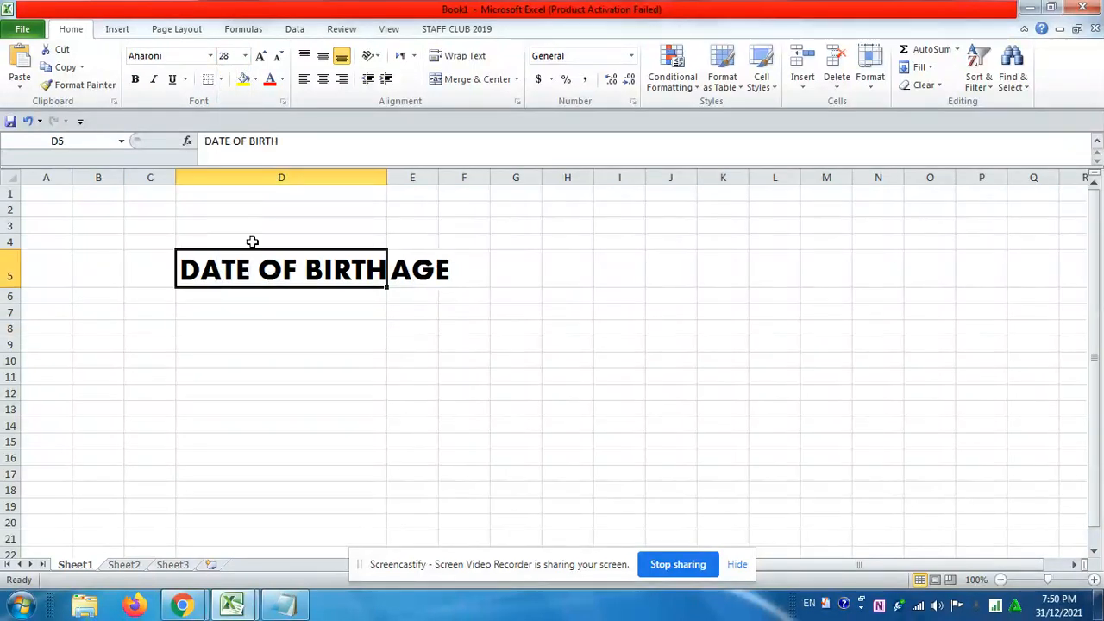
{"action": "left_click", "coordinate": [256, 80]}
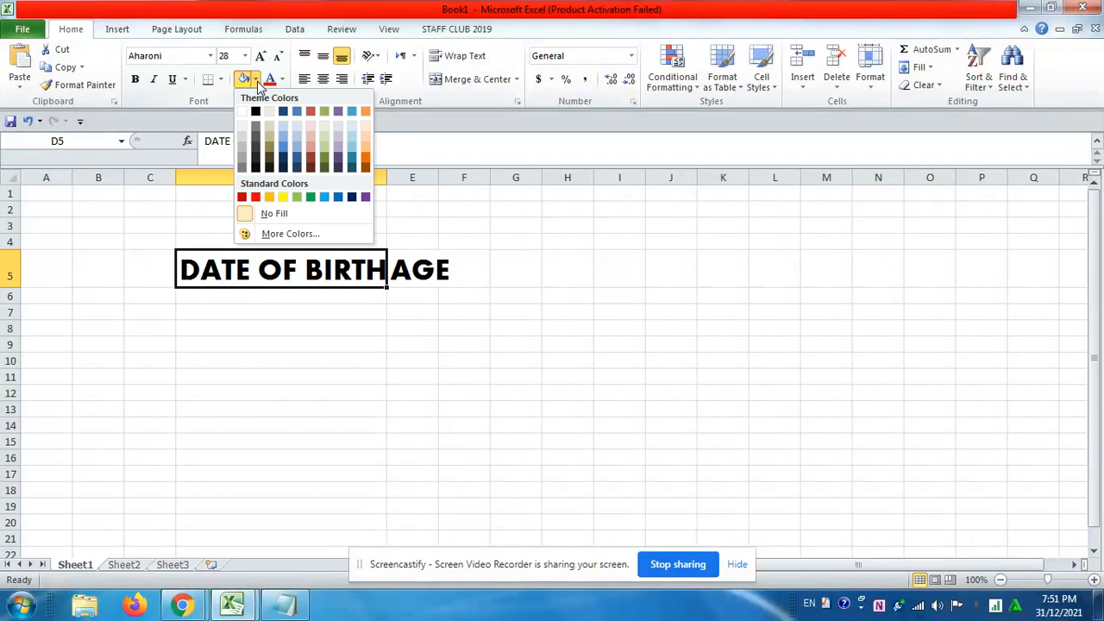
{"action": "left_click", "coordinate": [324, 198]}
{"action": "left_click", "coordinate": [417, 275]}
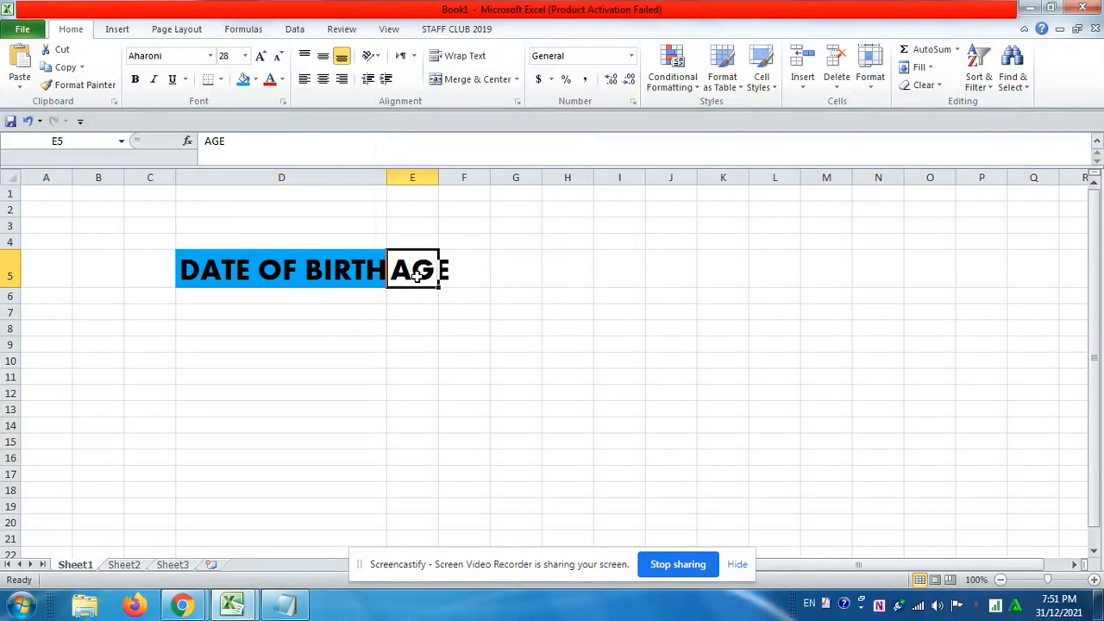
{"action": "left_click", "coordinate": [244, 79]}
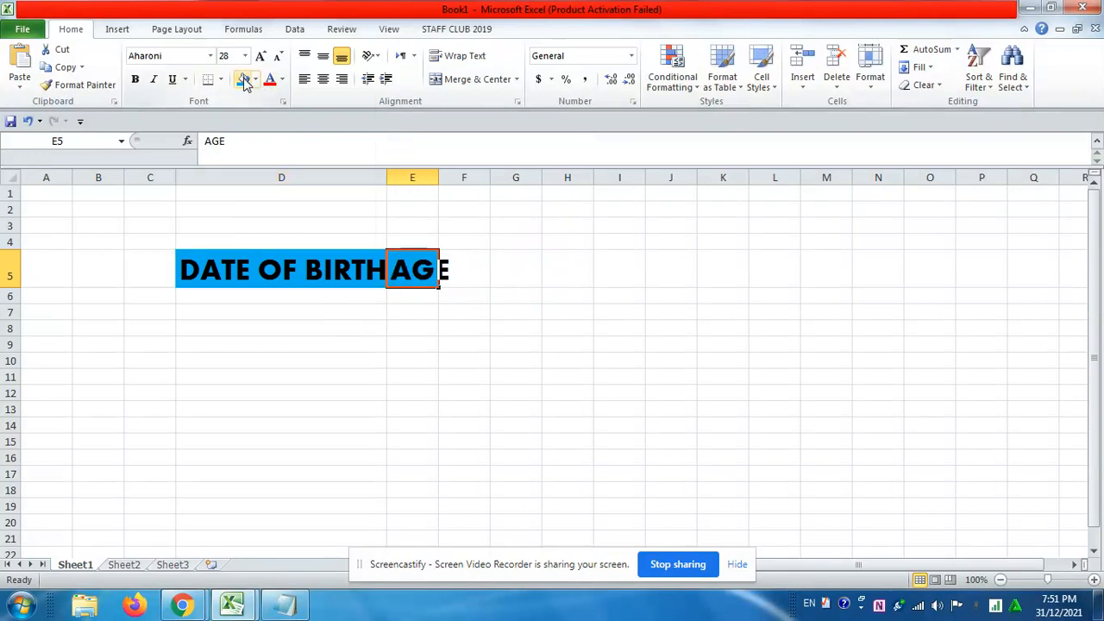
Widen column E to fit the AGE heading and fill both heading cells with yellow
{"action": "left_click_drag", "start_coordinate": [438, 177], "coordinate": [454, 179]}
{"action": "left_click", "coordinate": [336, 332]}
{"action": "left_click", "coordinate": [261, 269]}
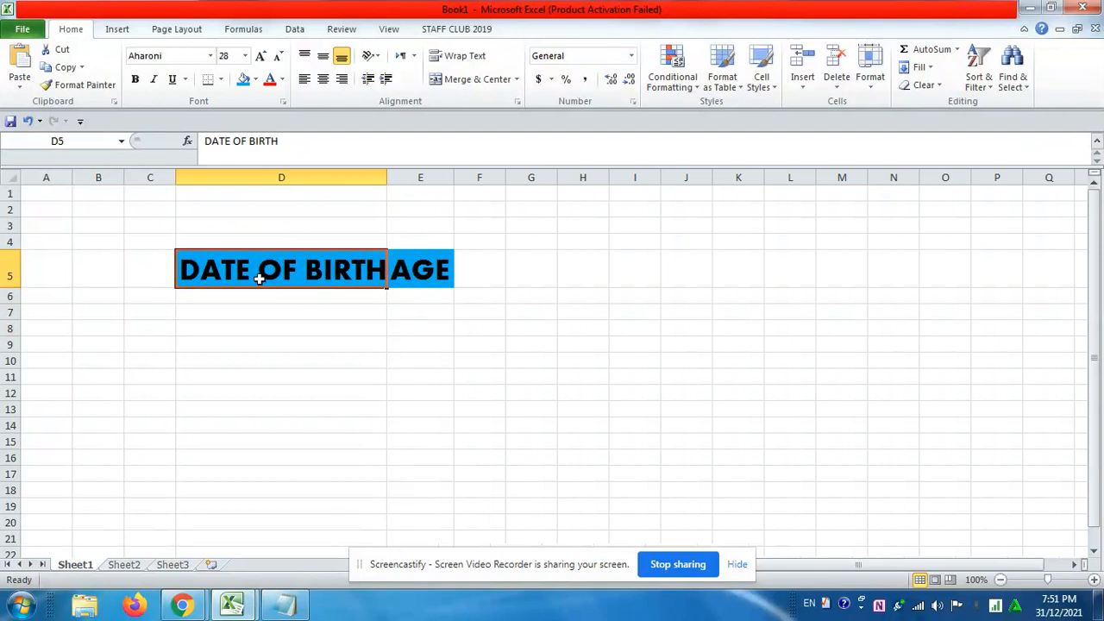
{"action": "left_click", "coordinate": [255, 79]}
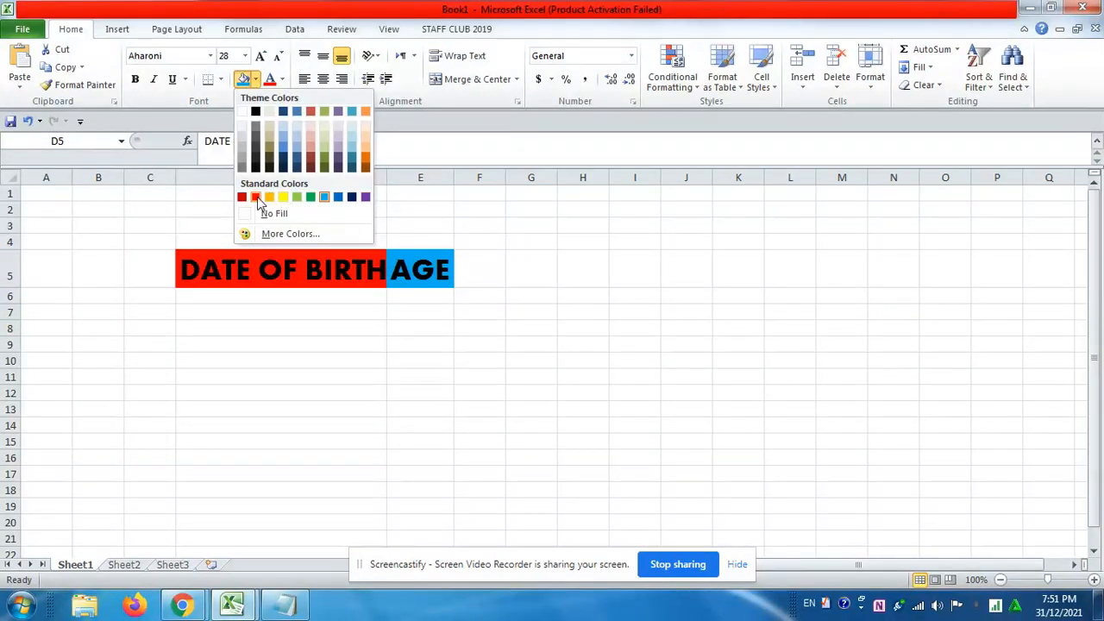
{"action": "left_click", "coordinate": [283, 197]}
{"action": "left_click", "coordinate": [436, 274]}
{"action": "left_click", "coordinate": [241, 81]}
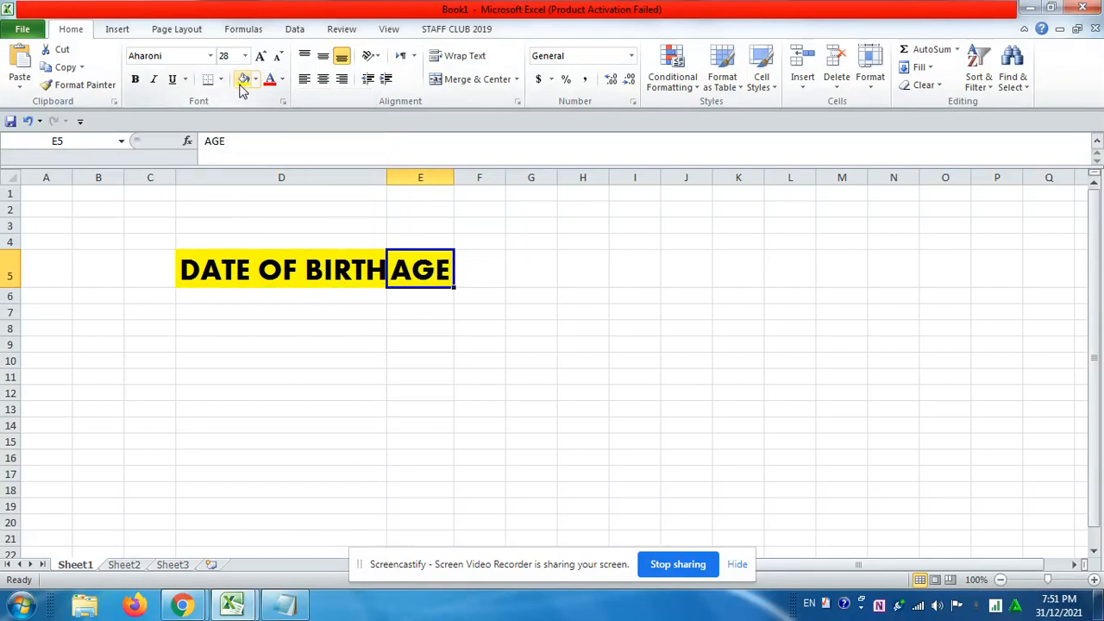
Increase the height of row 6 and enter a date of birth in cell D6
{"action": "left_click", "coordinate": [272, 303]}
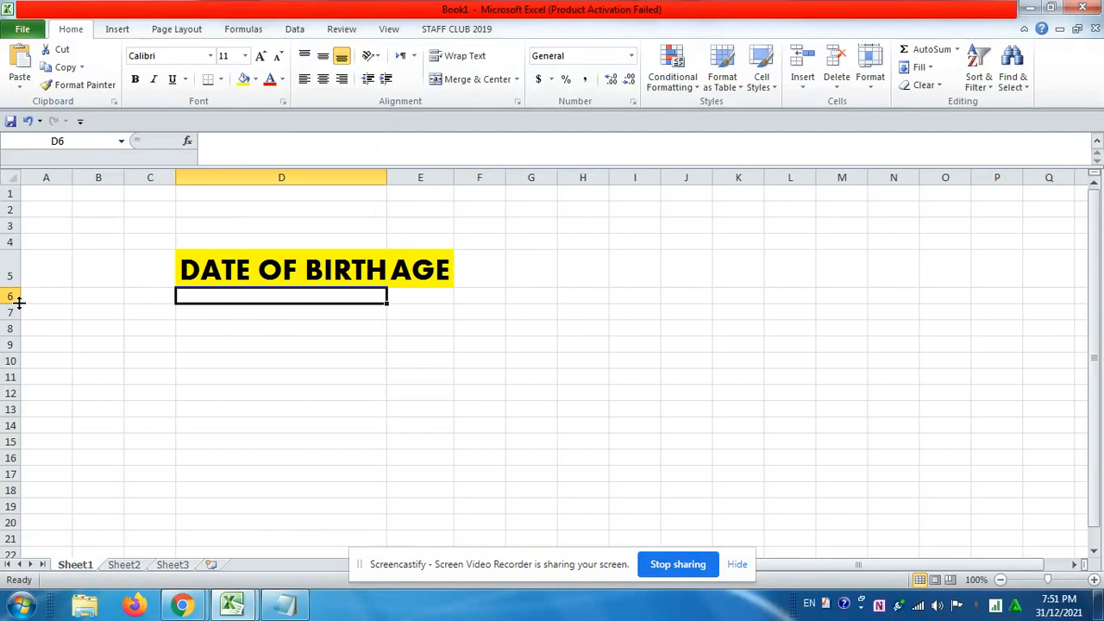
{"action": "left_click_drag", "start_coordinate": [13, 303], "coordinate": [12, 329]}
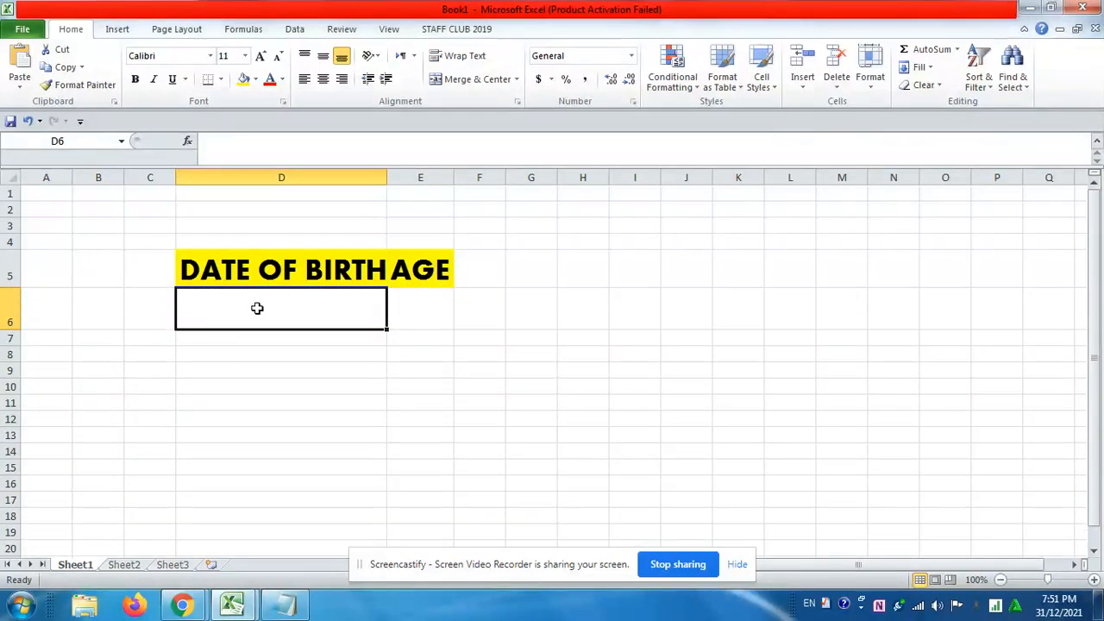
{"action": "type", "text": "01/04/1979"}
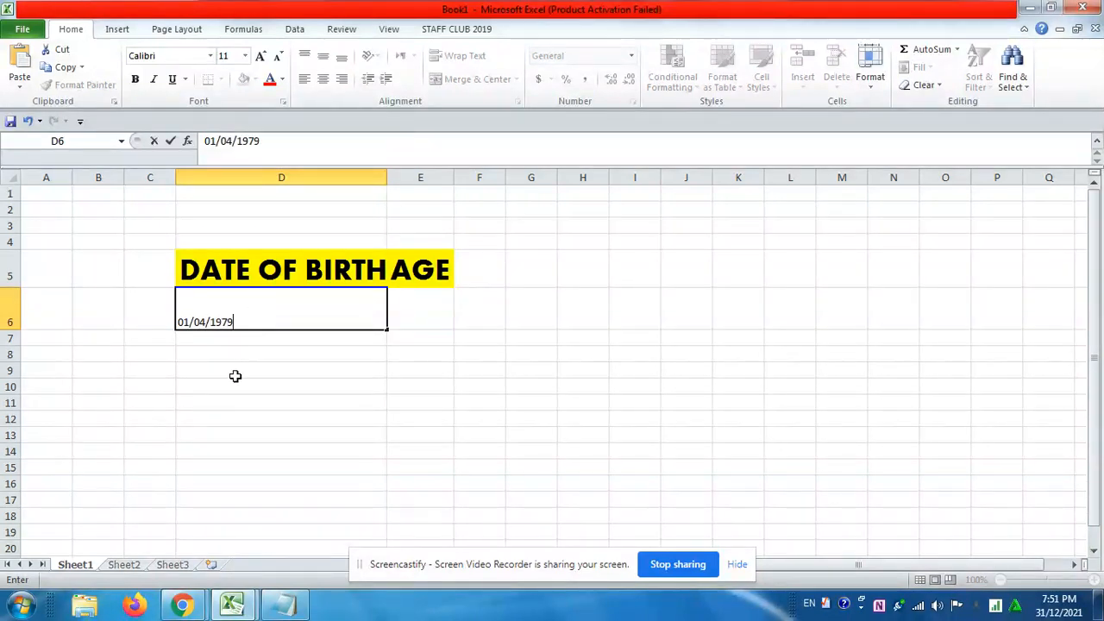
{"action": "left_click", "coordinate": [234, 377]}
Format the date in cell D6 as Aharoni, size 28
{"action": "left_click", "coordinate": [242, 303]}
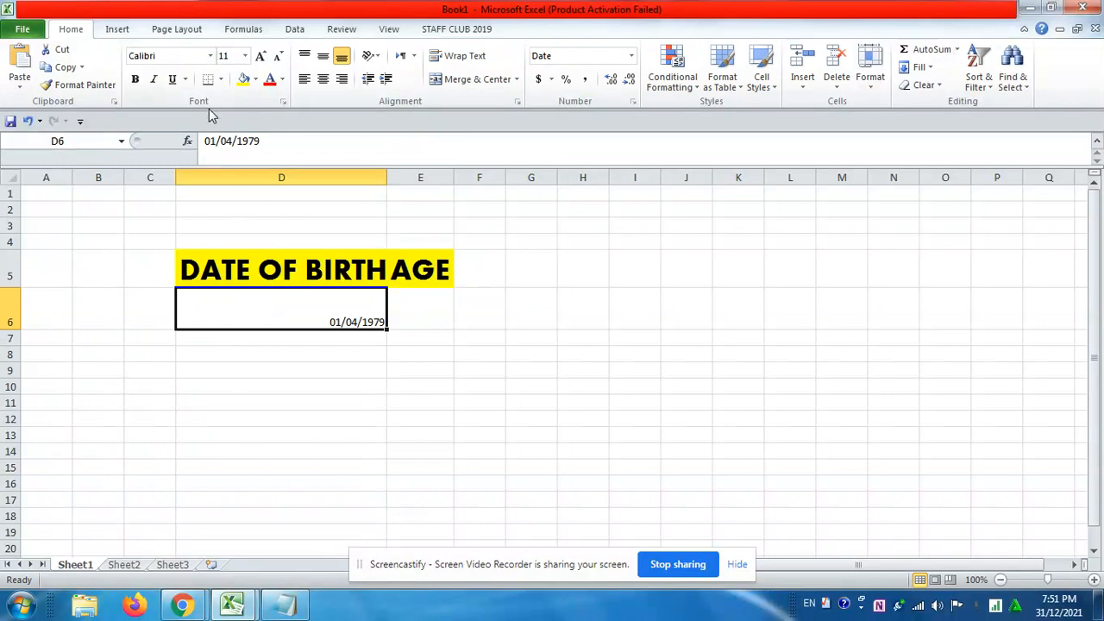
{"action": "left_click", "coordinate": [210, 55]}
{"action": "left_click", "coordinate": [197, 167]}
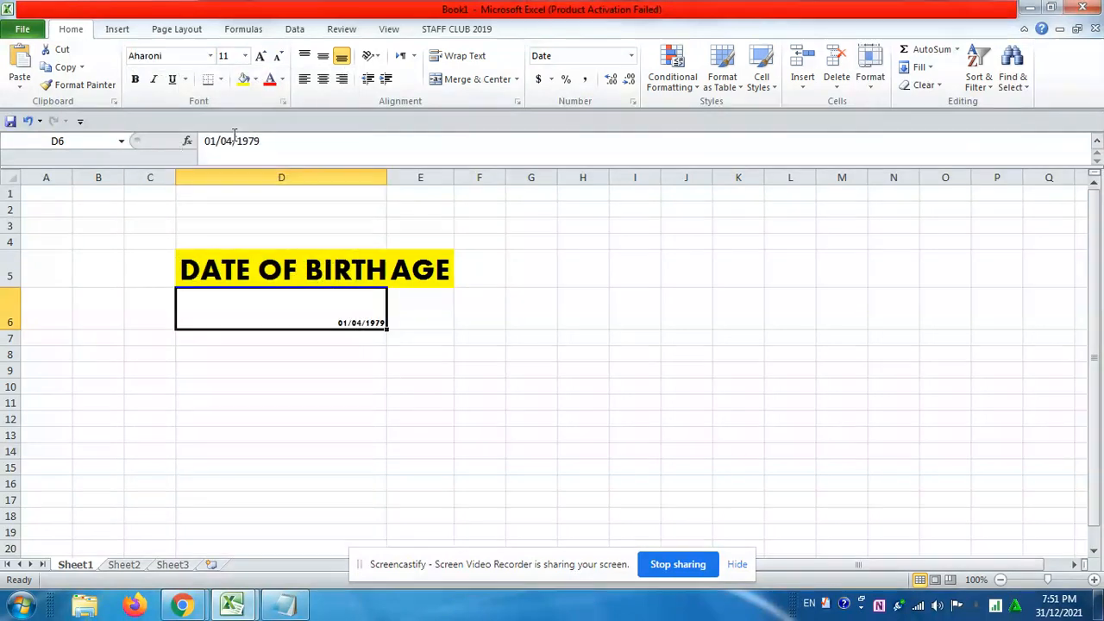
{"action": "left_click", "coordinate": [245, 55]}
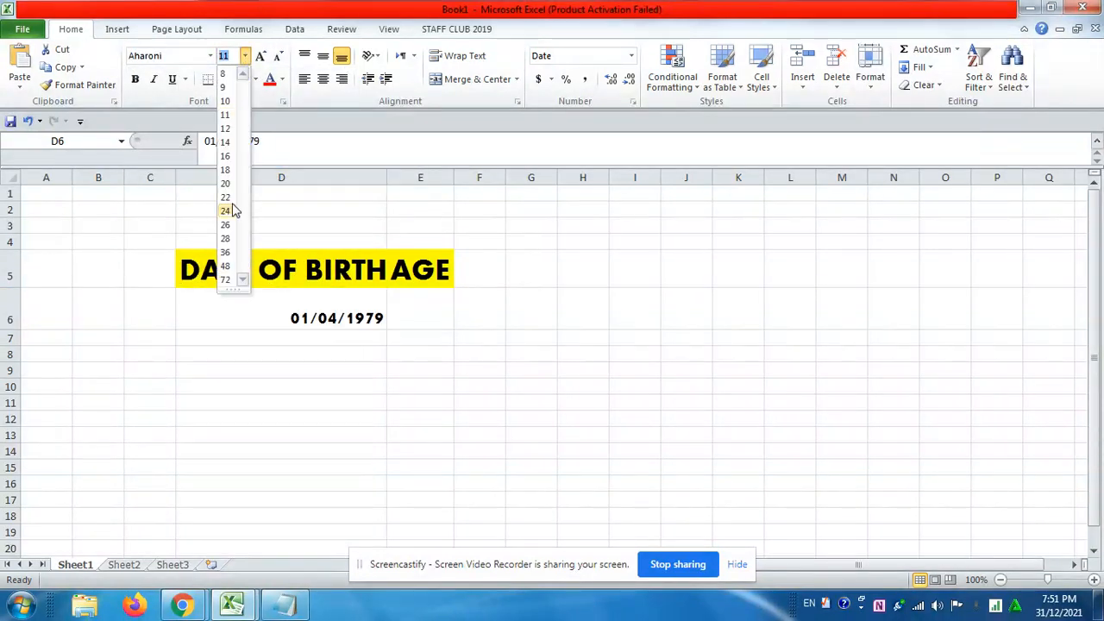
{"action": "left_click", "coordinate": [225, 238]}
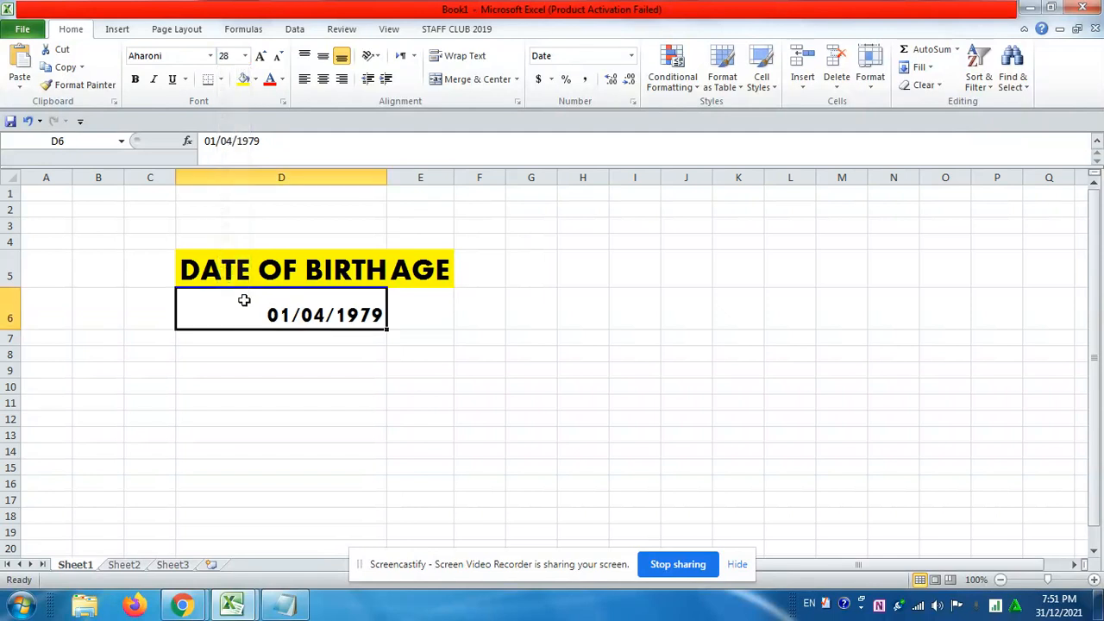
{"action": "left_click", "coordinate": [259, 348]}
Calculate the age in cell E6 with the formula =DATEDIF(D6,TODAY(),"Y")
{"action": "left_click", "coordinate": [428, 303]}
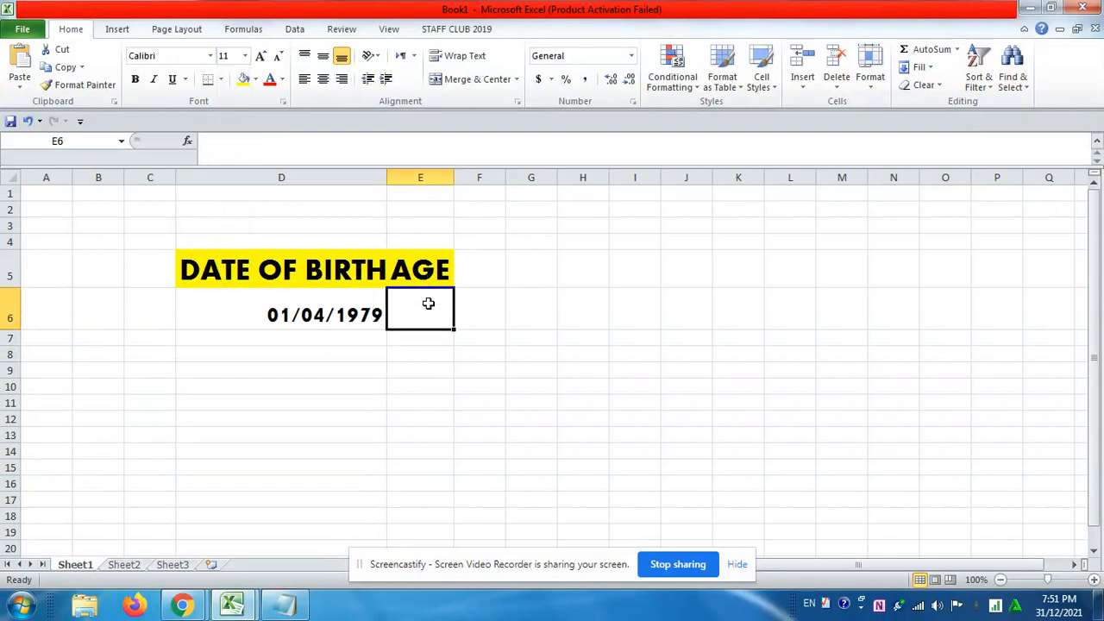
{"action": "left_click", "coordinate": [317, 312]}
{"action": "left_click", "coordinate": [419, 302]}
{"action": "left_click", "coordinate": [221, 145]}
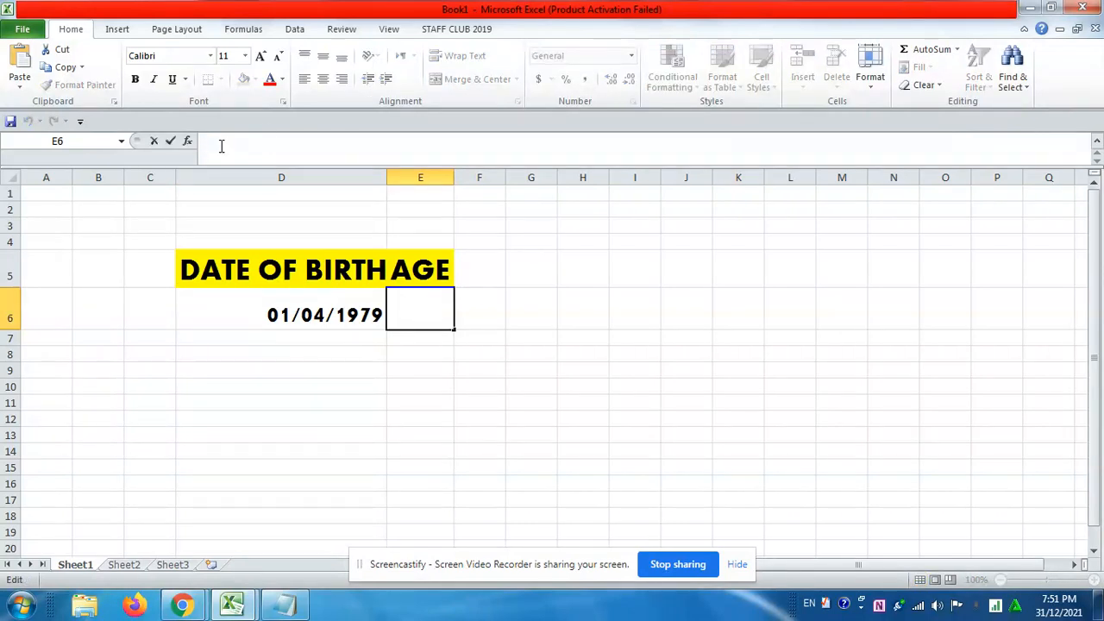
{"action": "type", "text": "="}
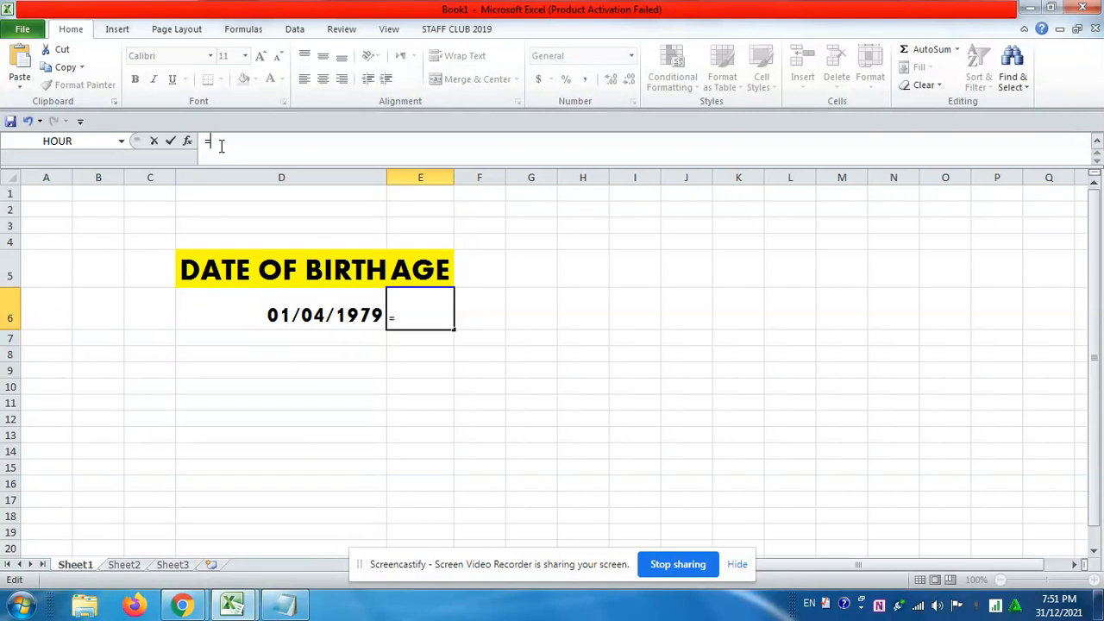
{"action": "type", "text": "DATED"}
{"action": "type", "text": "IF("}
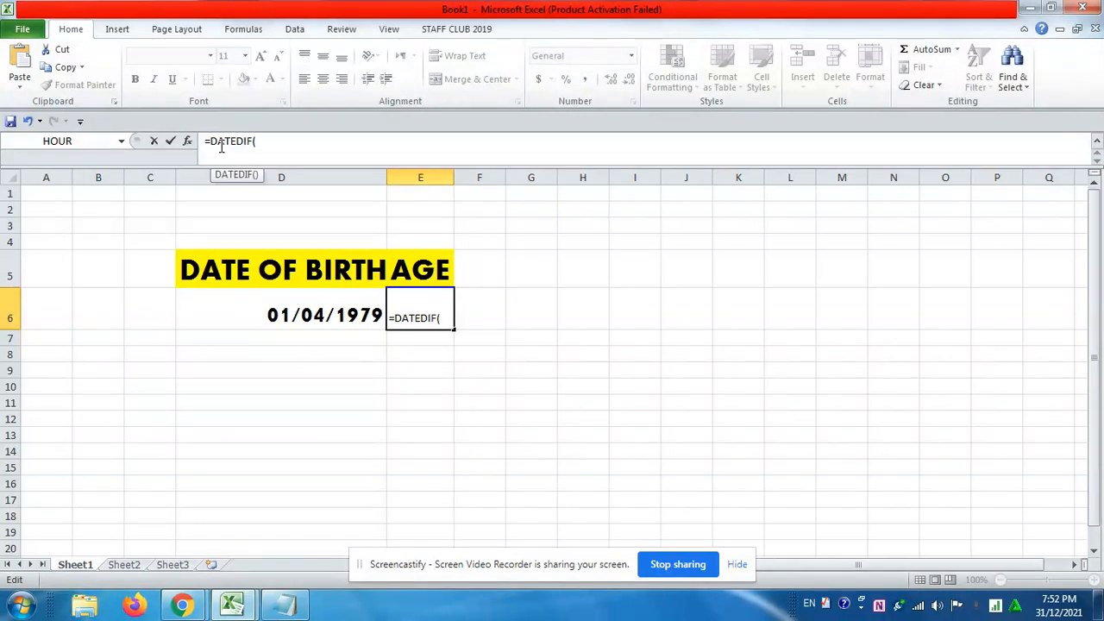
{"action": "left_click", "coordinate": [290, 300]}
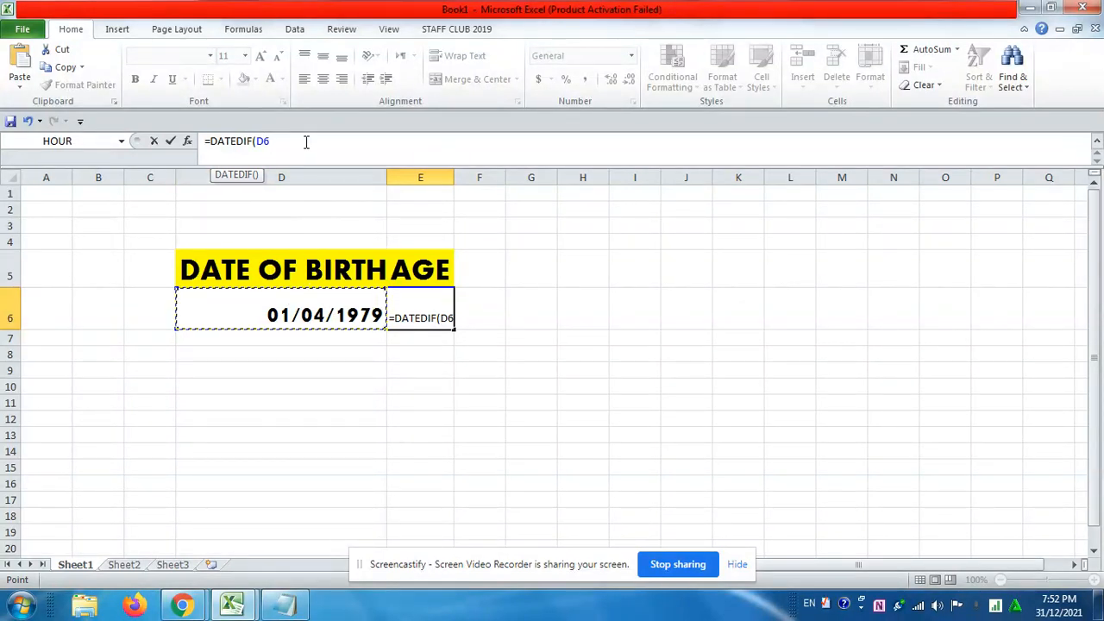
{"action": "type", "text": ","}
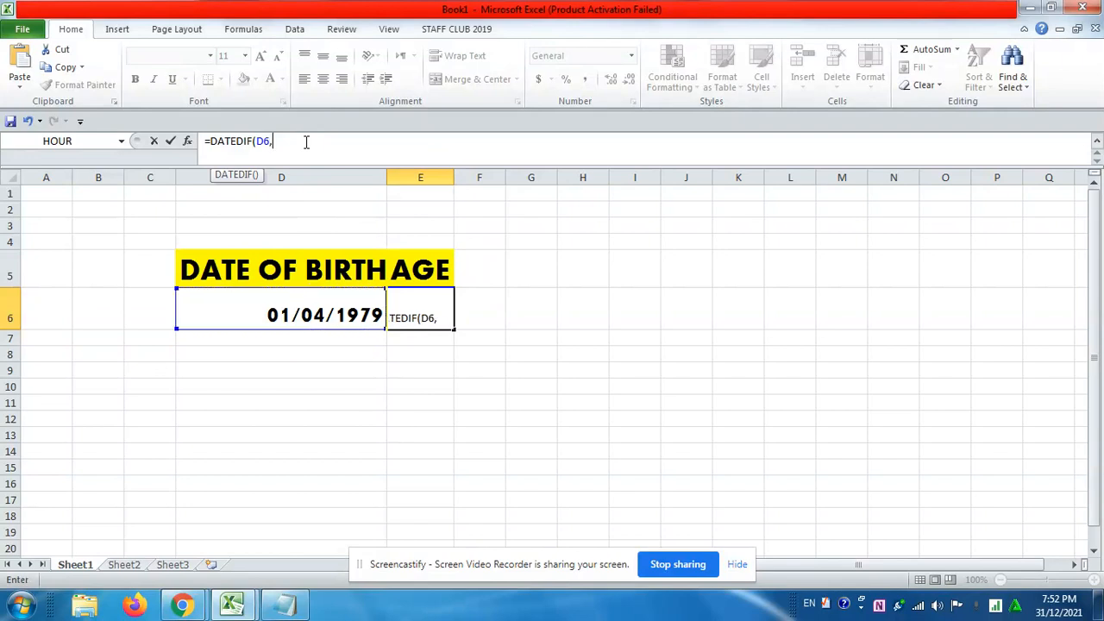
{"action": "type", "text": "TODAY"}
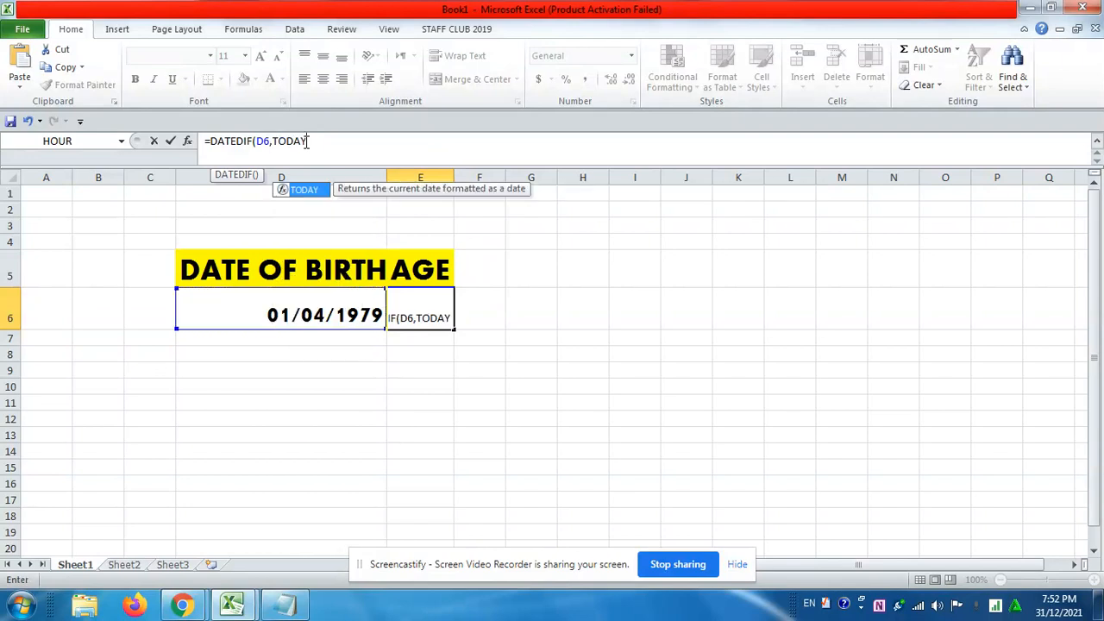
{"action": "type", "text": "("}
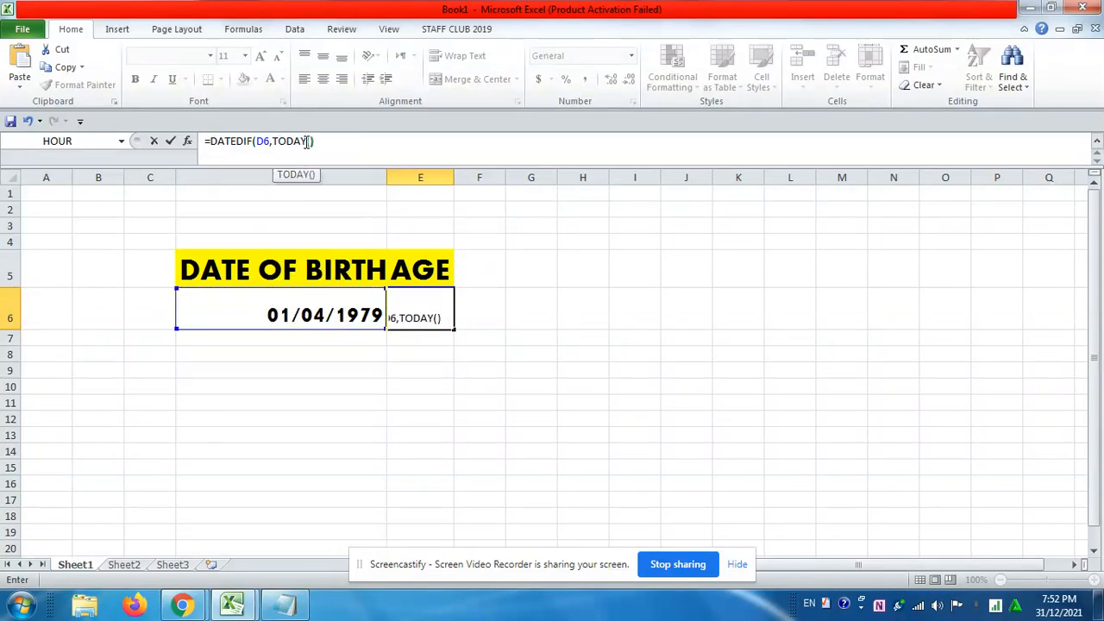
{"action": "type", "text": "),\""}
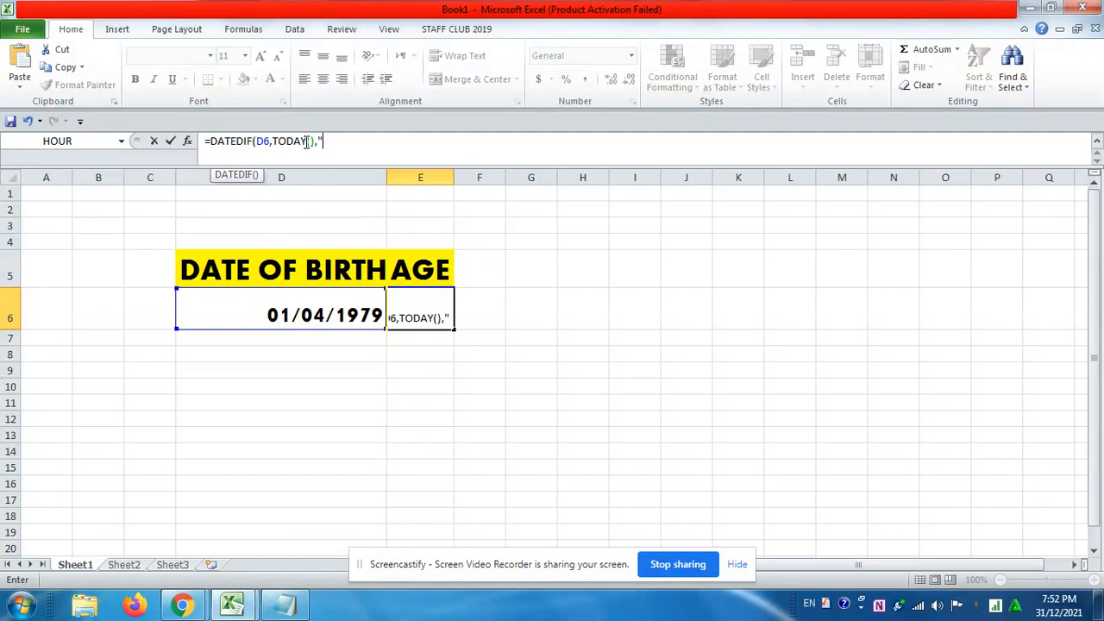
{"action": "type", "text": "Y\")"}
{"action": "key", "text": "Return"}
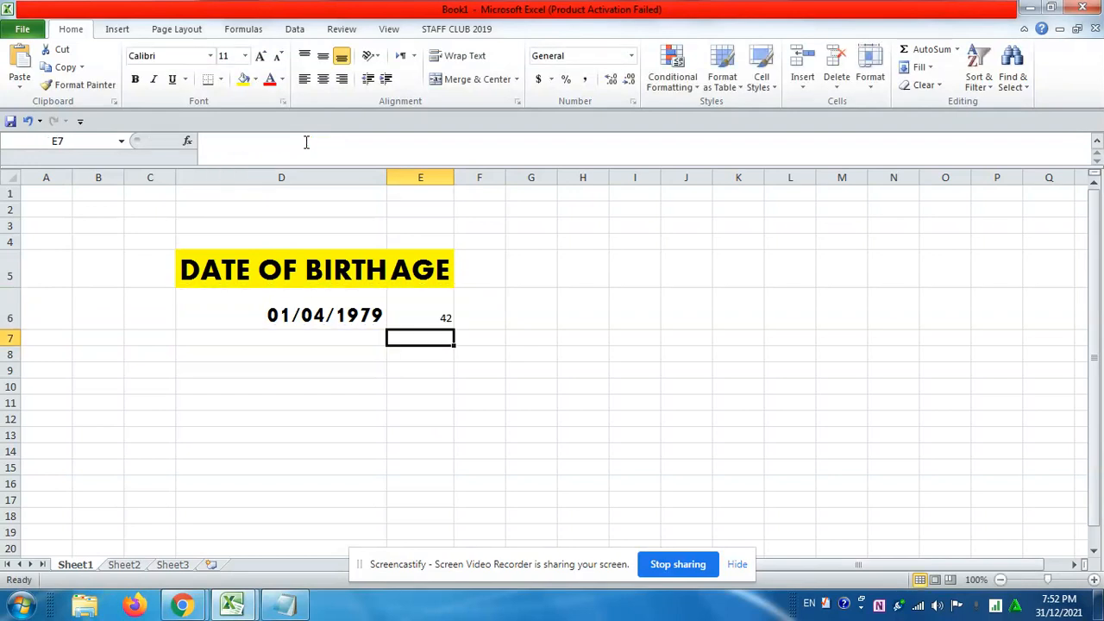
{"action": "left_click", "coordinate": [355, 300]}
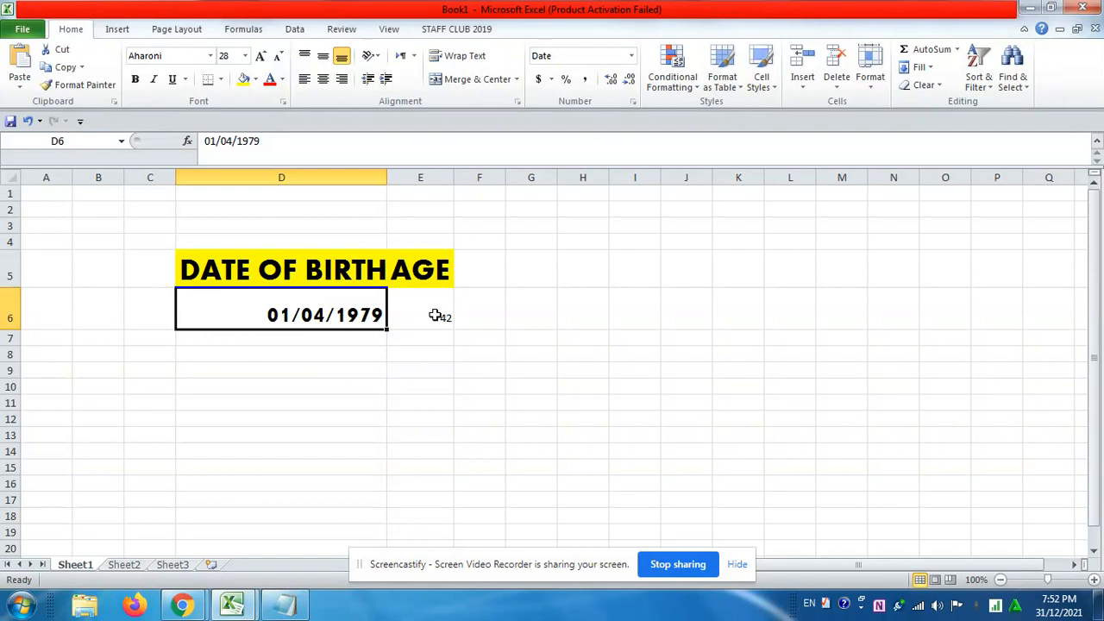
{"action": "left_click", "coordinate": [434, 314]}
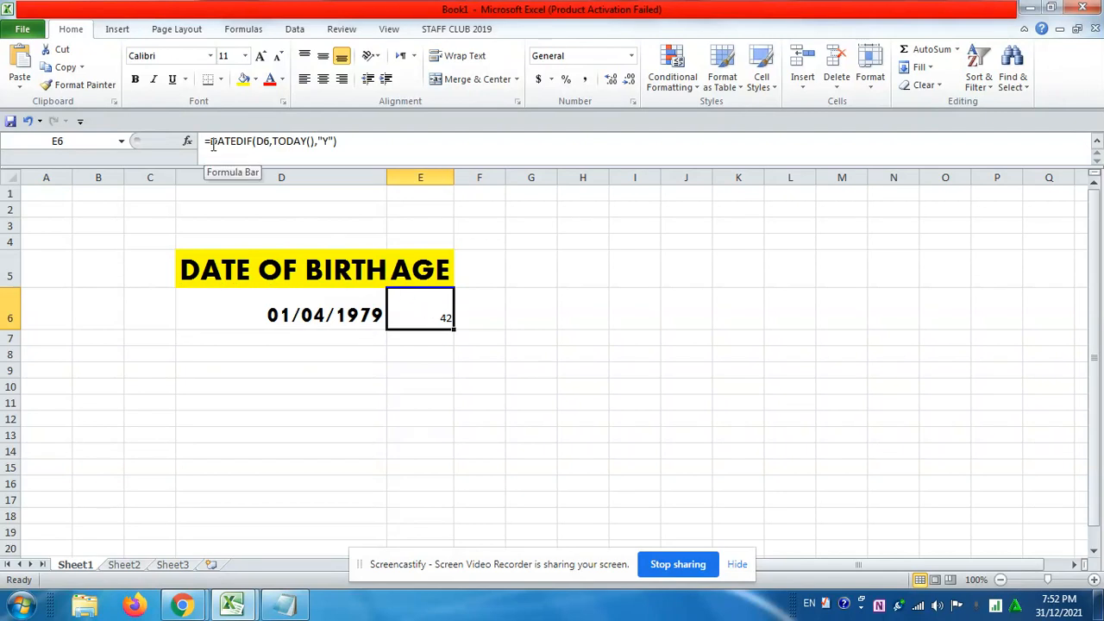
{"action": "left_click_drag", "start_coordinate": [210, 141], "coordinate": [252, 140]}
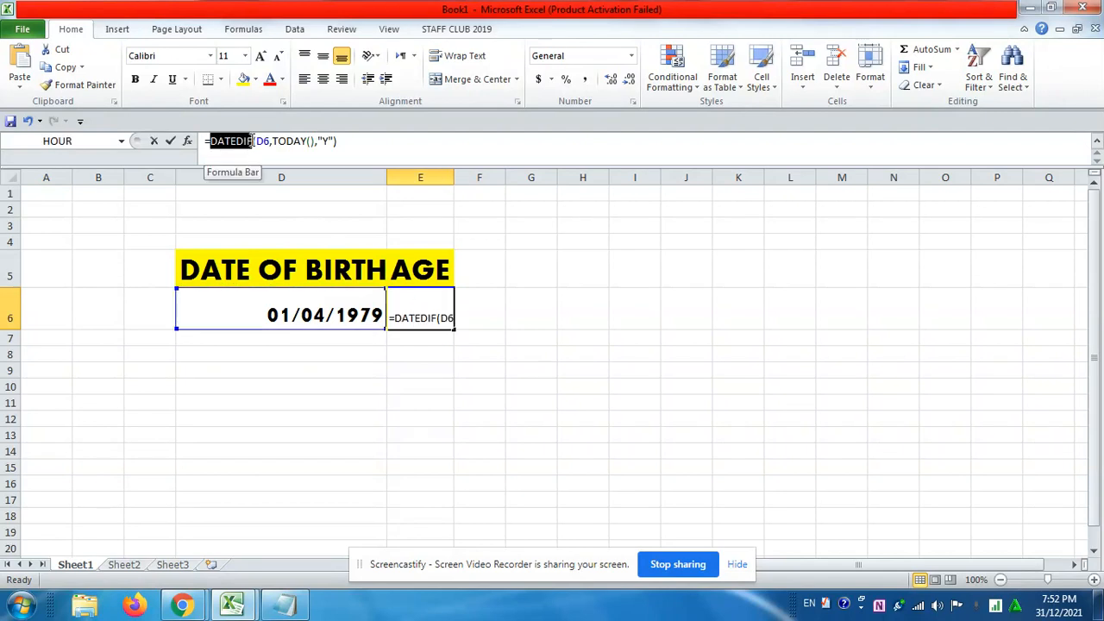
{"action": "left_click", "coordinate": [298, 343]}
{"action": "key", "text": "Escape"}
{"action": "left_click", "coordinate": [288, 337]}
Format the calculated age in cell E6 as Aharoni, size 36
{"action": "left_click", "coordinate": [423, 312]}
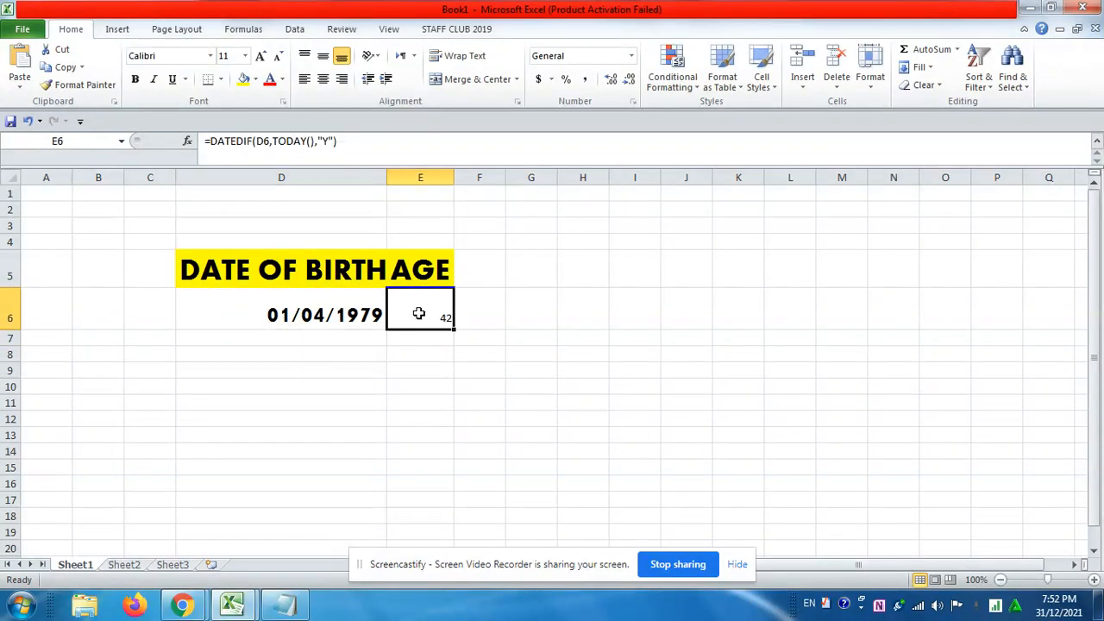
{"action": "left_click", "coordinate": [211, 57]}
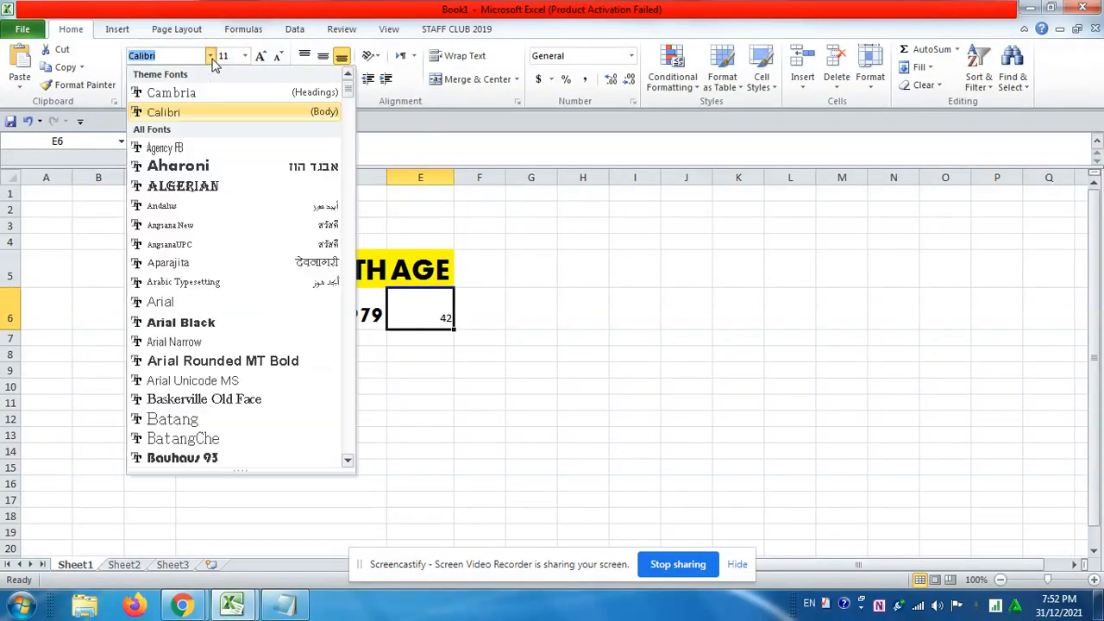
{"action": "left_click", "coordinate": [241, 165]}
{"action": "left_click", "coordinate": [245, 55]}
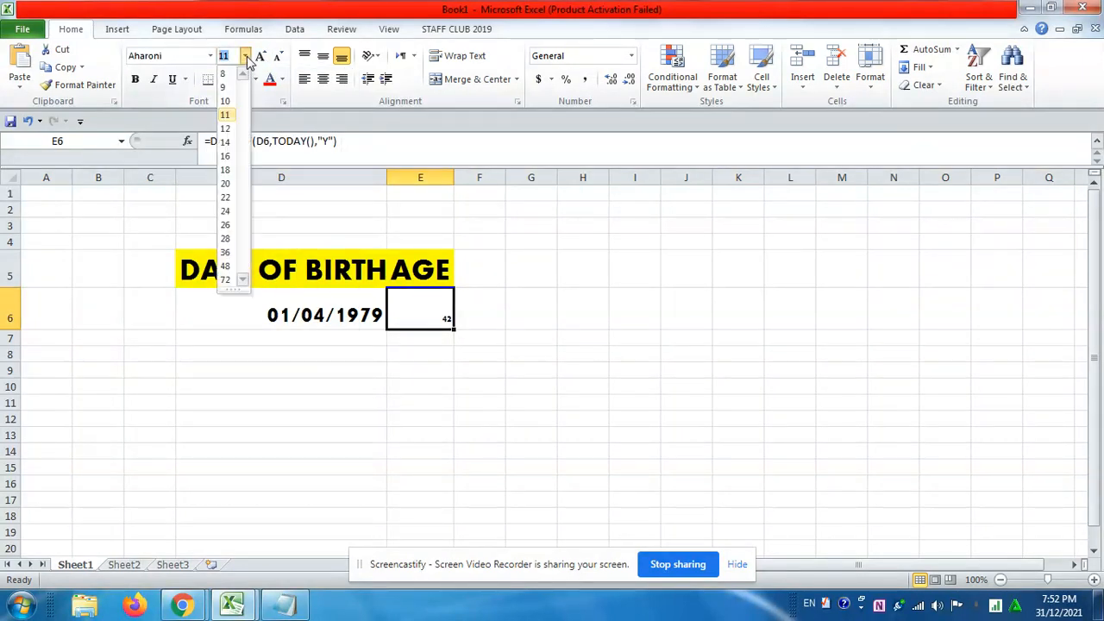
{"action": "left_click", "coordinate": [226, 252]}
Increase the height of row 7 and enter a second date of birth in cell D7
{"action": "left_click_drag", "start_coordinate": [12, 345], "coordinate": [11, 363]}
{"action": "left_click", "coordinate": [296, 341]}
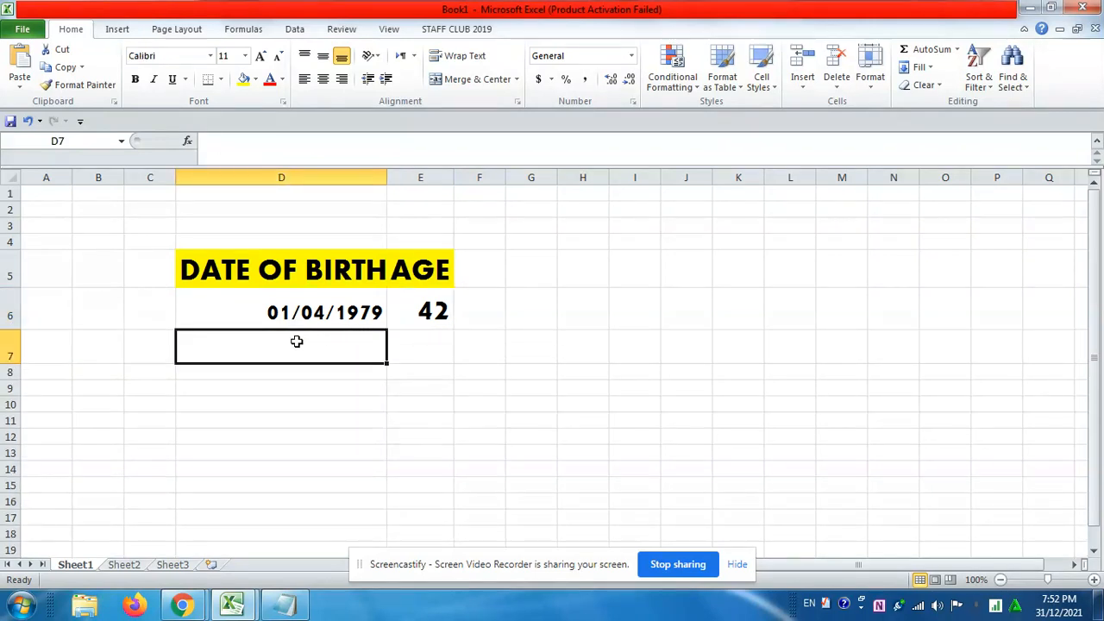
{"action": "type", "text": "03/0"}
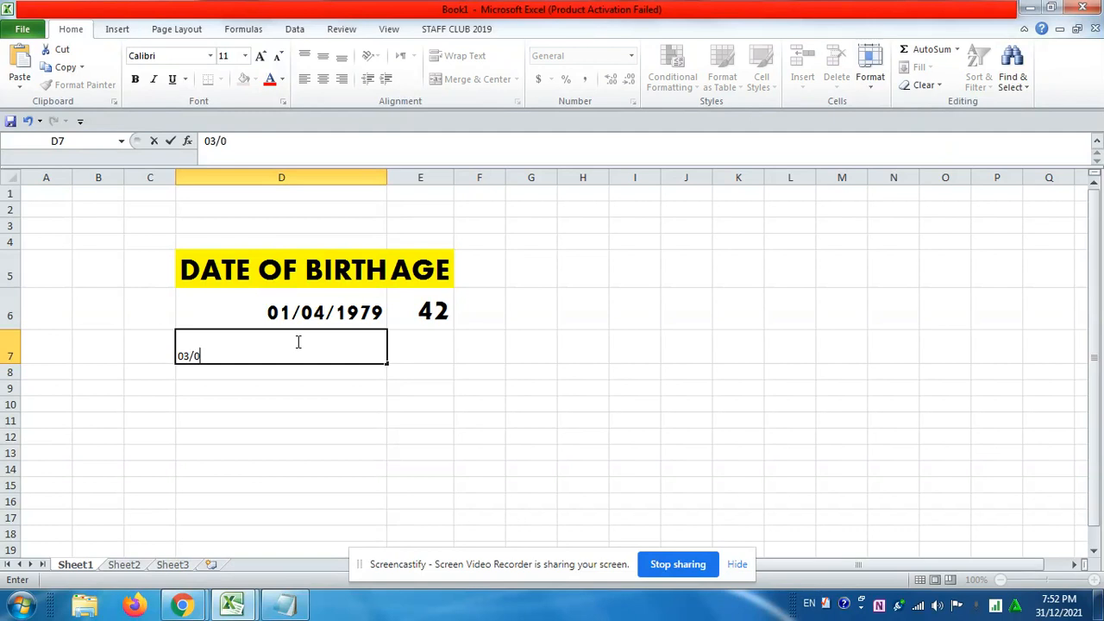
{"action": "type", "text": "7/1986"}
{"action": "left_click", "coordinate": [276, 407]}
Format the date in cell D7 as Aharoni, size 26
{"action": "left_click", "coordinate": [276, 357]}
{"action": "left_click", "coordinate": [210, 57]}
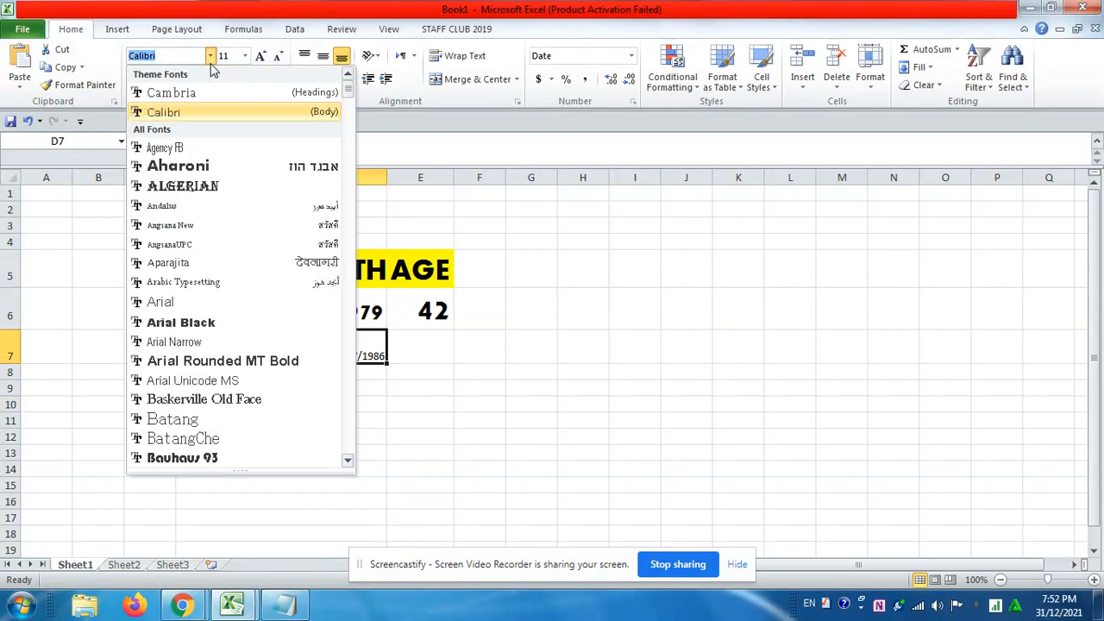
{"action": "left_click", "coordinate": [178, 166]}
{"action": "left_click", "coordinate": [244, 55]}
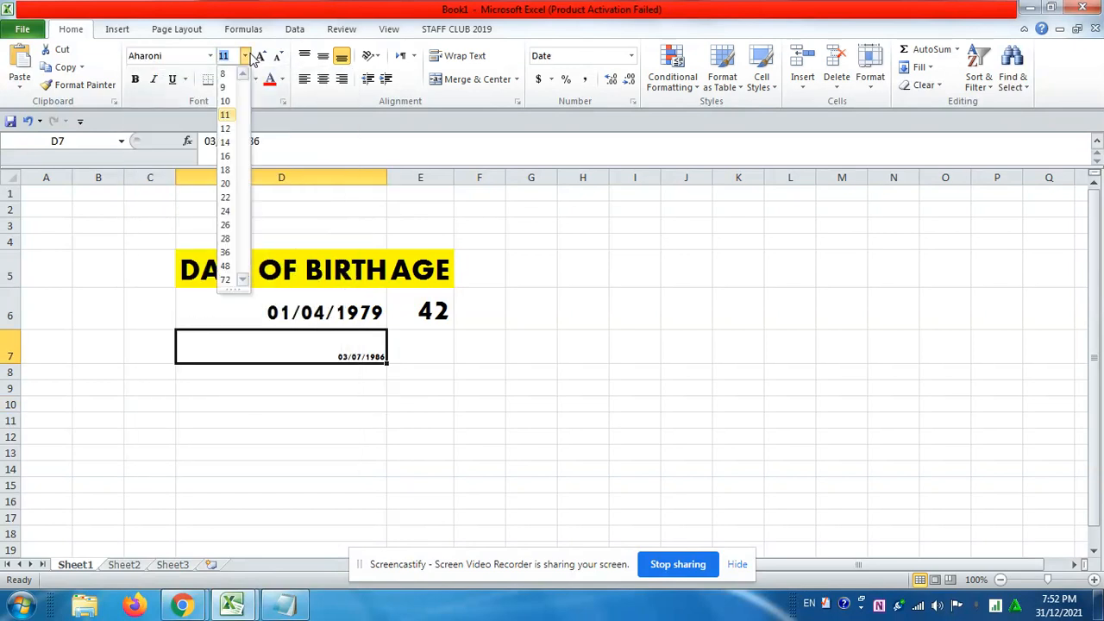
{"action": "left_click", "coordinate": [226, 224]}
Fill the age formula from cell E6 down to cell E7
{"action": "left_click", "coordinate": [421, 338]}
{"action": "left_click", "coordinate": [417, 313]}
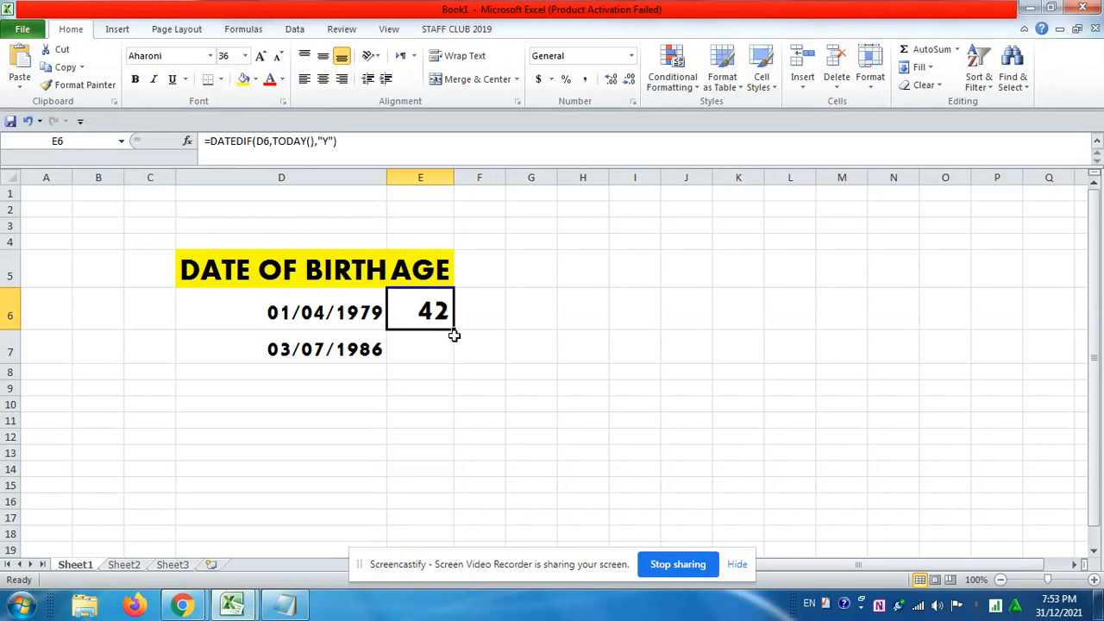
{"action": "left_click_drag", "start_coordinate": [456, 329], "coordinate": [455, 362]}
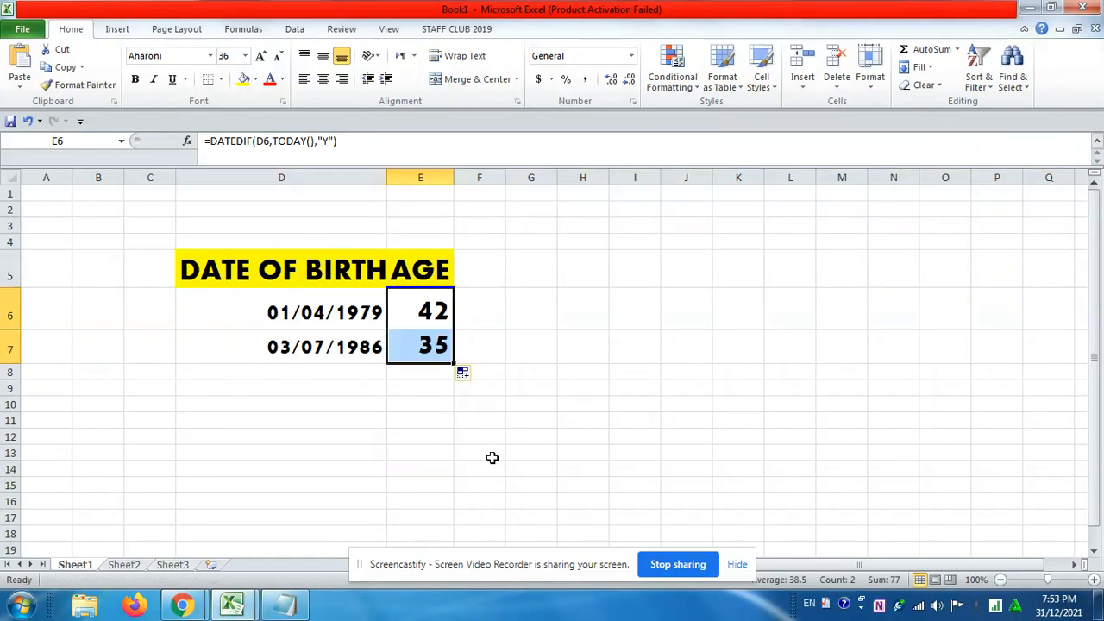
{"action": "left_click", "coordinate": [429, 418]}
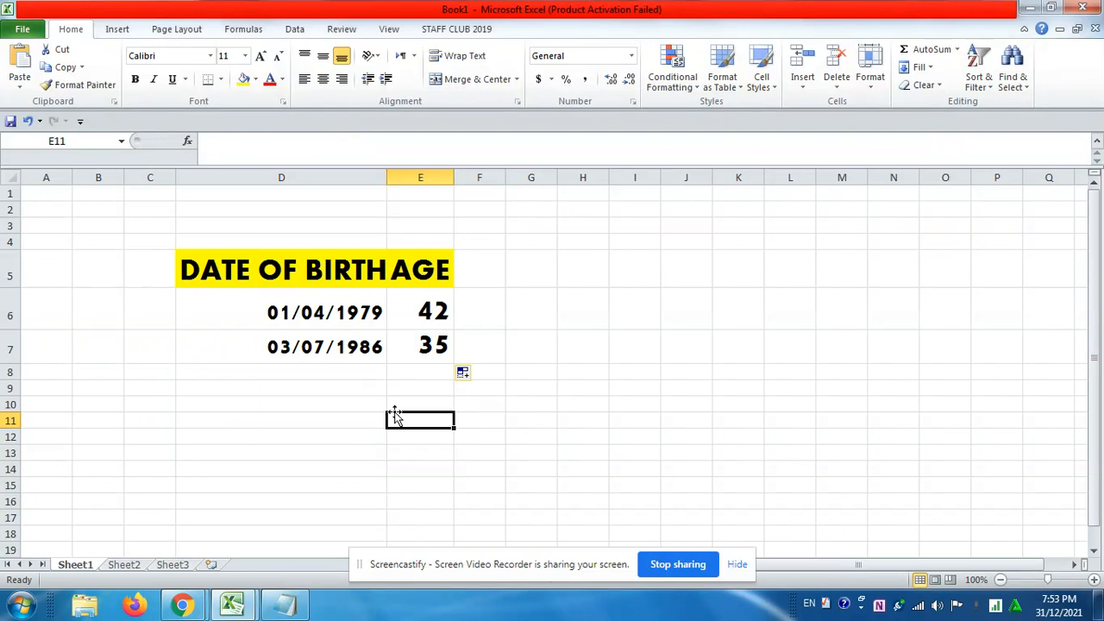
Enter a third date of birth in cell D8
{"action": "left_click", "coordinate": [304, 372]}
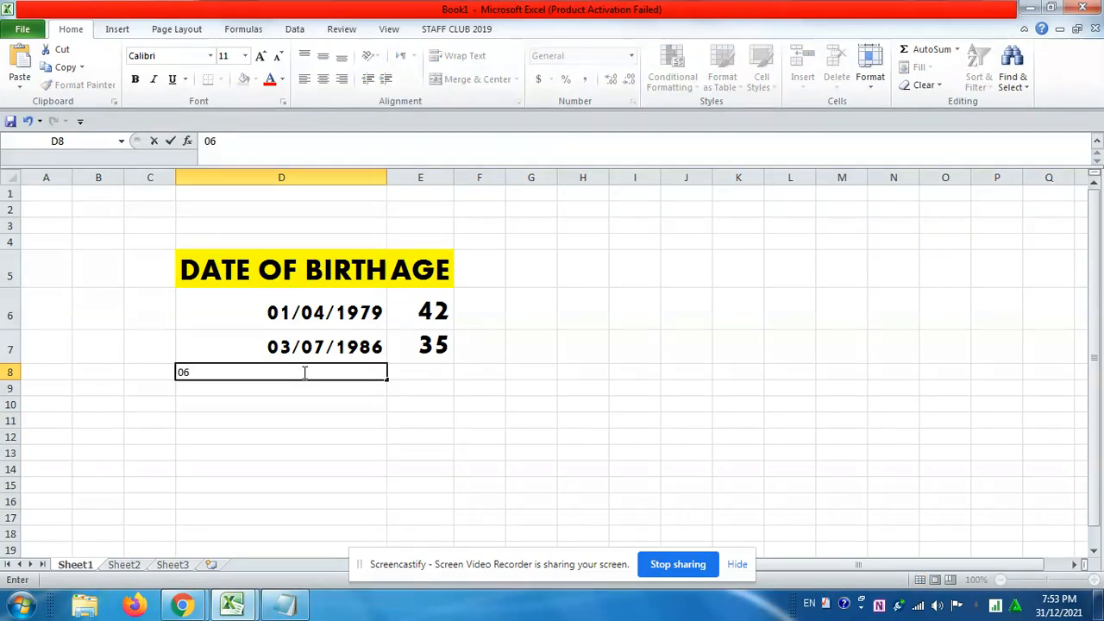
{"action": "type", "text": "07"}
{"action": "left_click", "coordinate": [308, 399]}
Format the date in cell D8 as Aharoni, size 26
{"action": "left_click", "coordinate": [319, 370]}
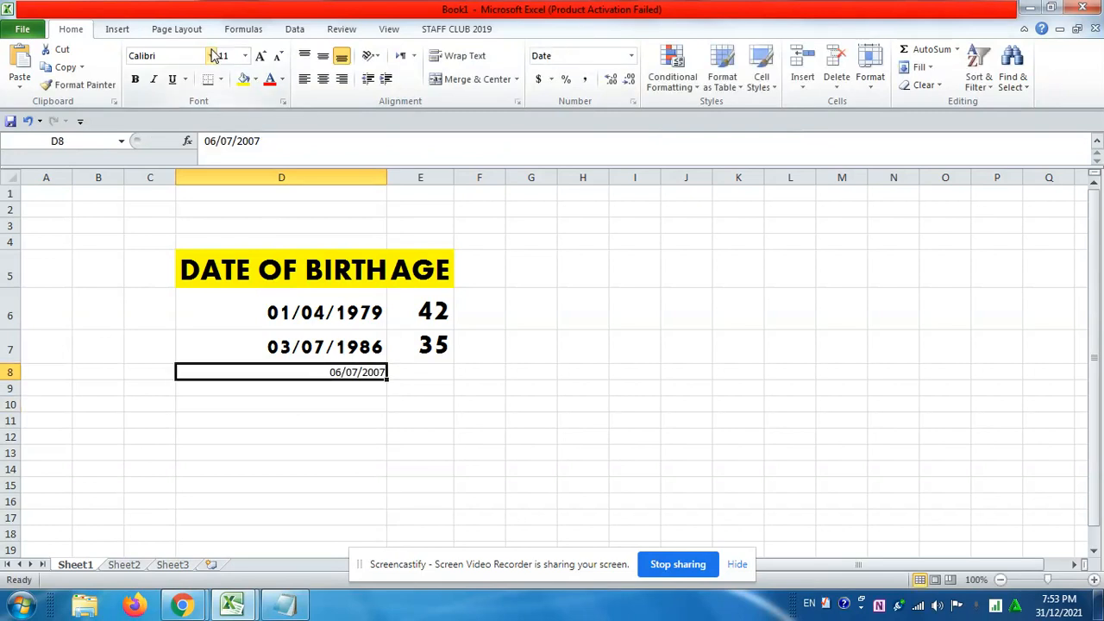
{"action": "left_click", "coordinate": [210, 55]}
{"action": "left_click", "coordinate": [205, 167]}
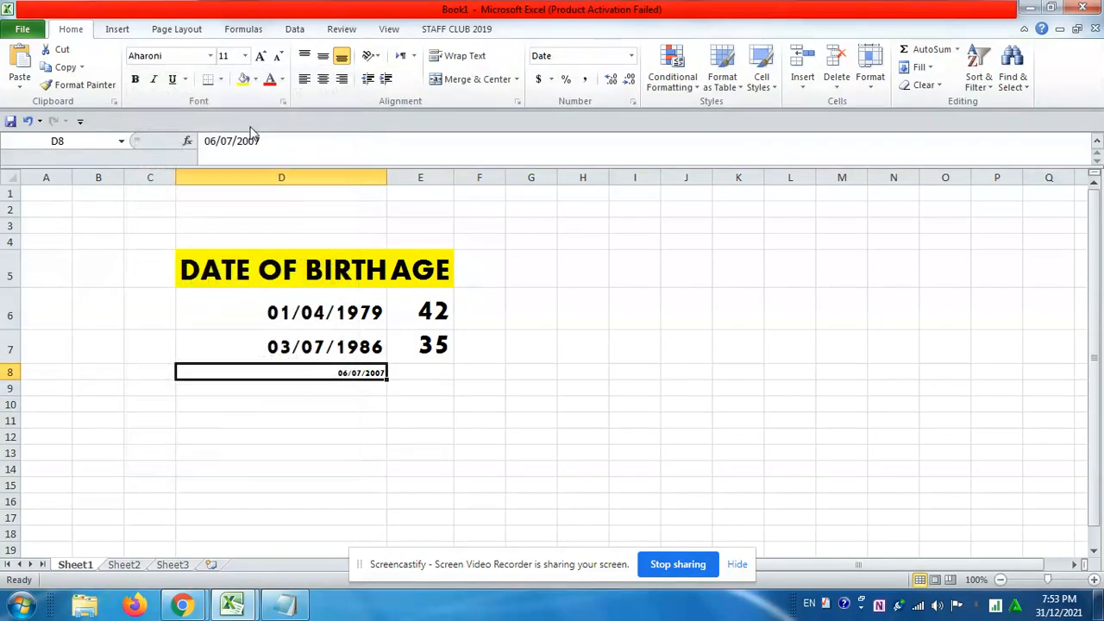
{"action": "left_click", "coordinate": [245, 55]}
{"action": "left_click", "coordinate": [224, 224]}
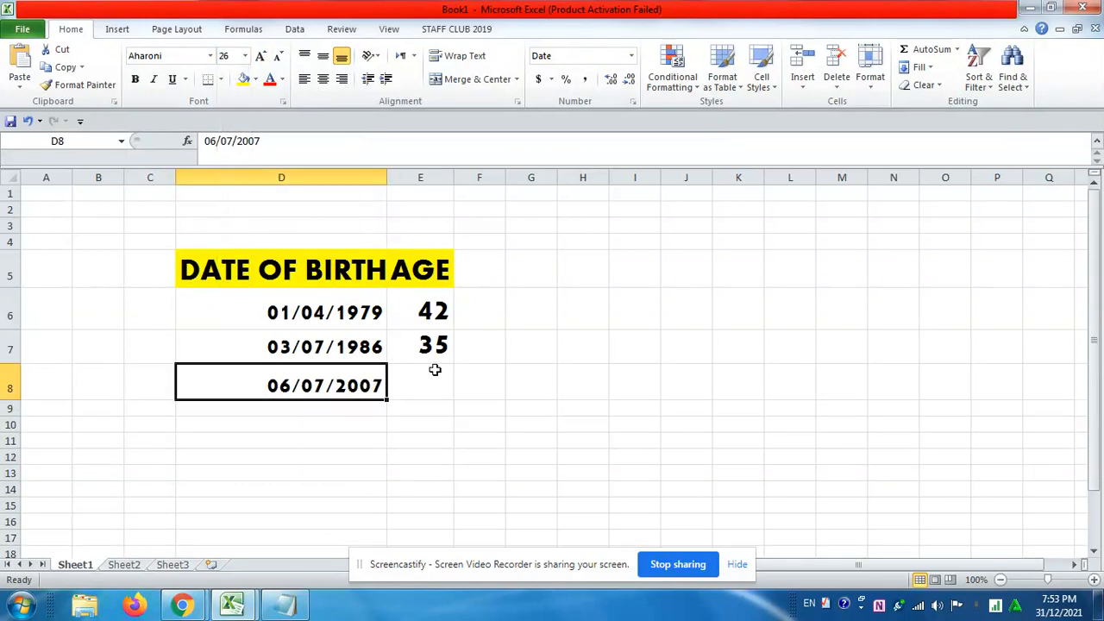
Fill the age formula from cell E7 down to cell E8
{"action": "left_click", "coordinate": [434, 344]}
{"action": "left_click_drag", "start_coordinate": [454, 363], "coordinate": [457, 395]}
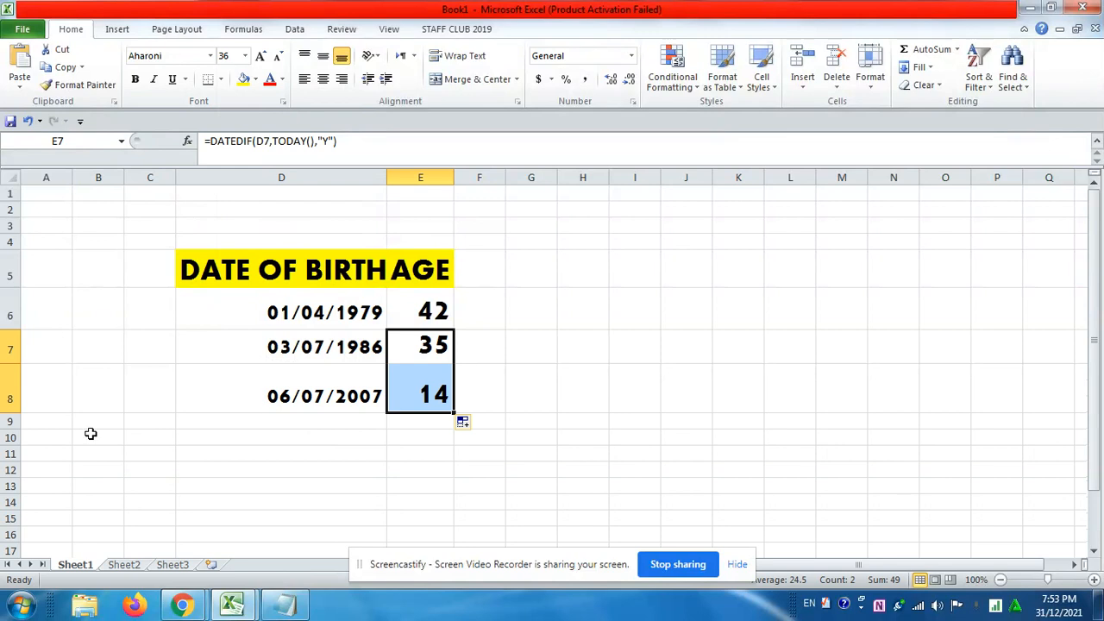
Increase the height of row 9 and enter a fourth date of birth in cell D9
{"action": "left_click_drag", "start_coordinate": [19, 425], "coordinate": [17, 453]}
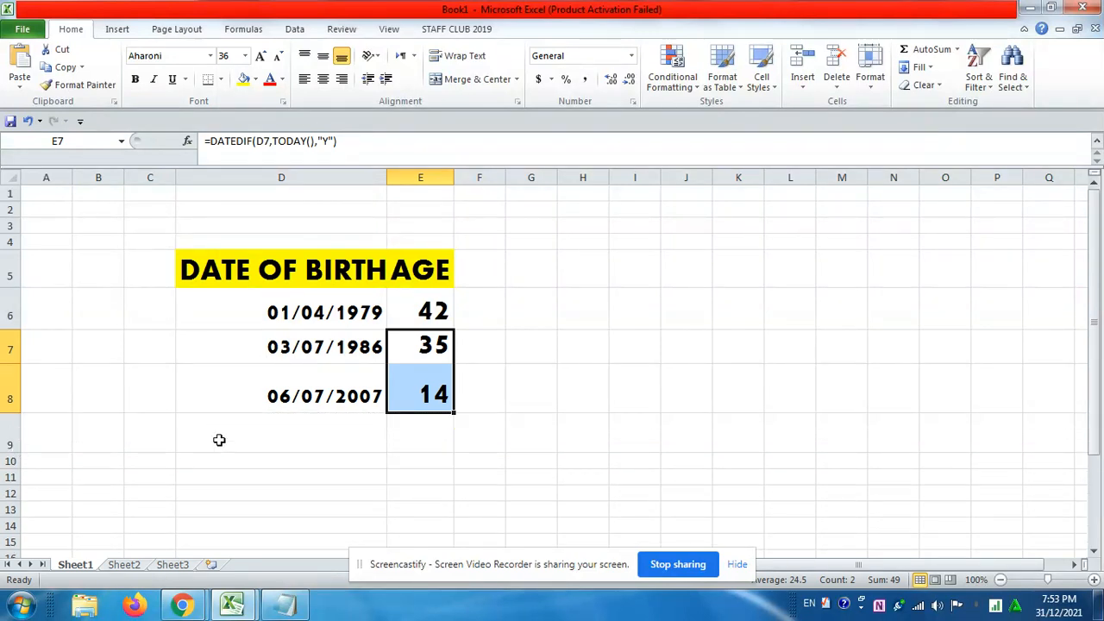
{"action": "left_click", "coordinate": [271, 431]}
{"action": "type", "text": "13/12/2009"}
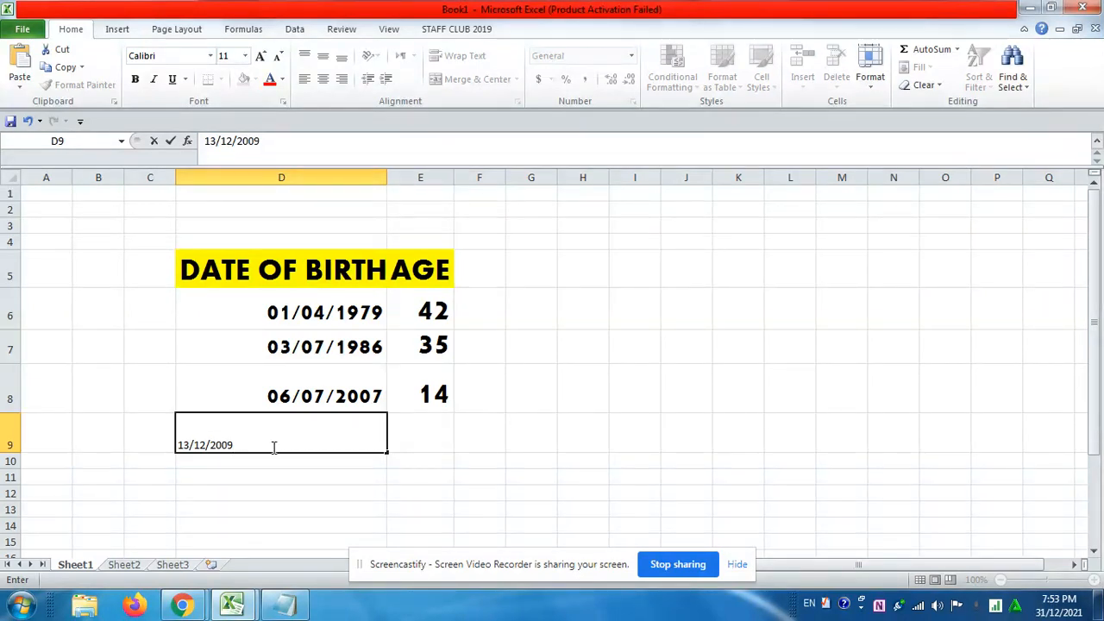
{"action": "left_click", "coordinate": [273, 447]}
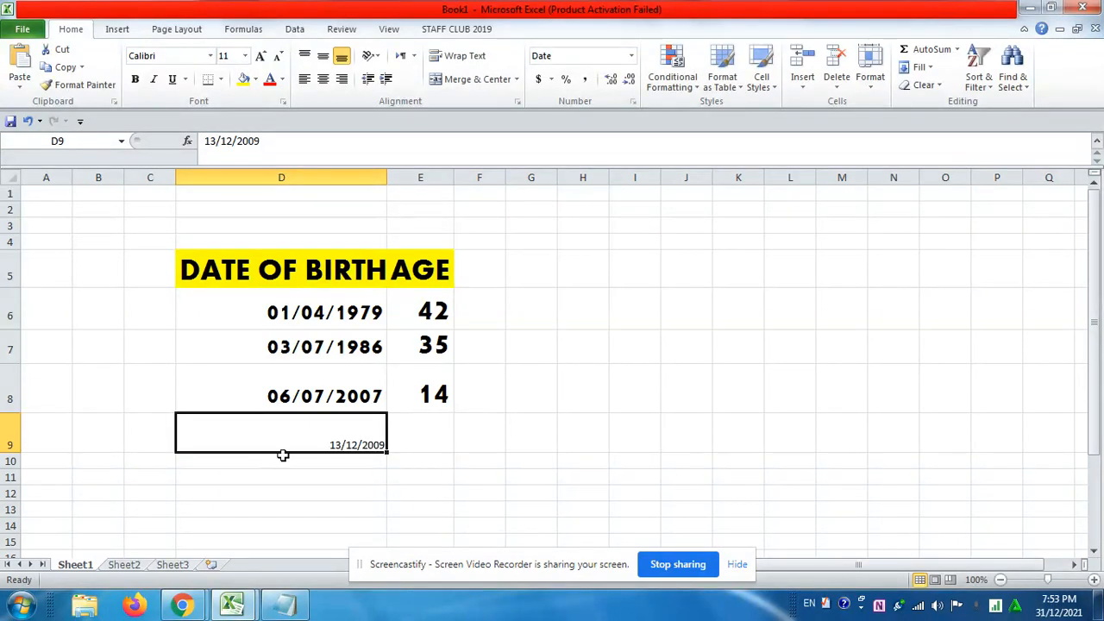
Fill the age formula from cell E8 down to cell E9
{"action": "left_click", "coordinate": [412, 437]}
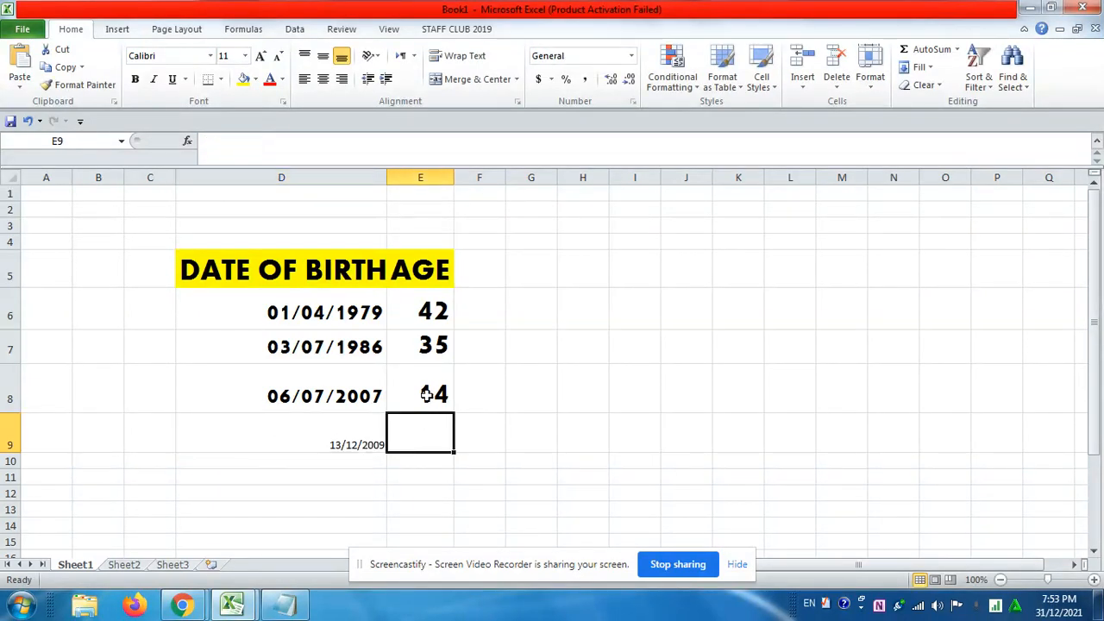
{"action": "left_click", "coordinate": [430, 395]}
{"action": "left_click_drag", "start_coordinate": [456, 413], "coordinate": [457, 441]}
{"action": "left_click", "coordinate": [499, 440]}
Format the date in cell D9 as Aharoni, size 28
{"action": "left_click", "coordinate": [303, 430]}
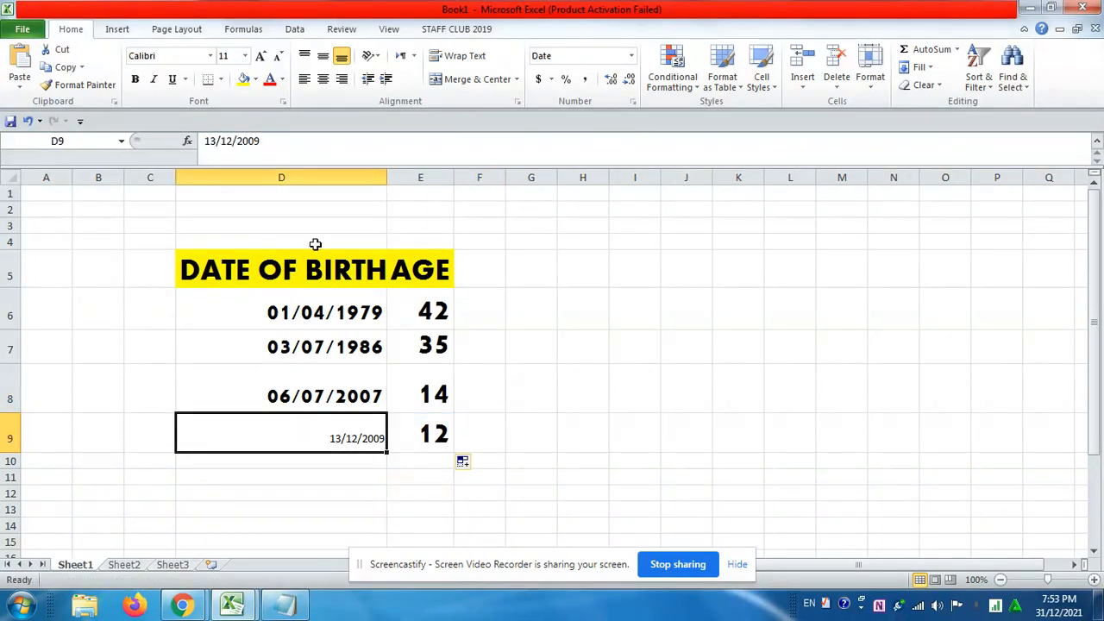
{"action": "left_click", "coordinate": [209, 56]}
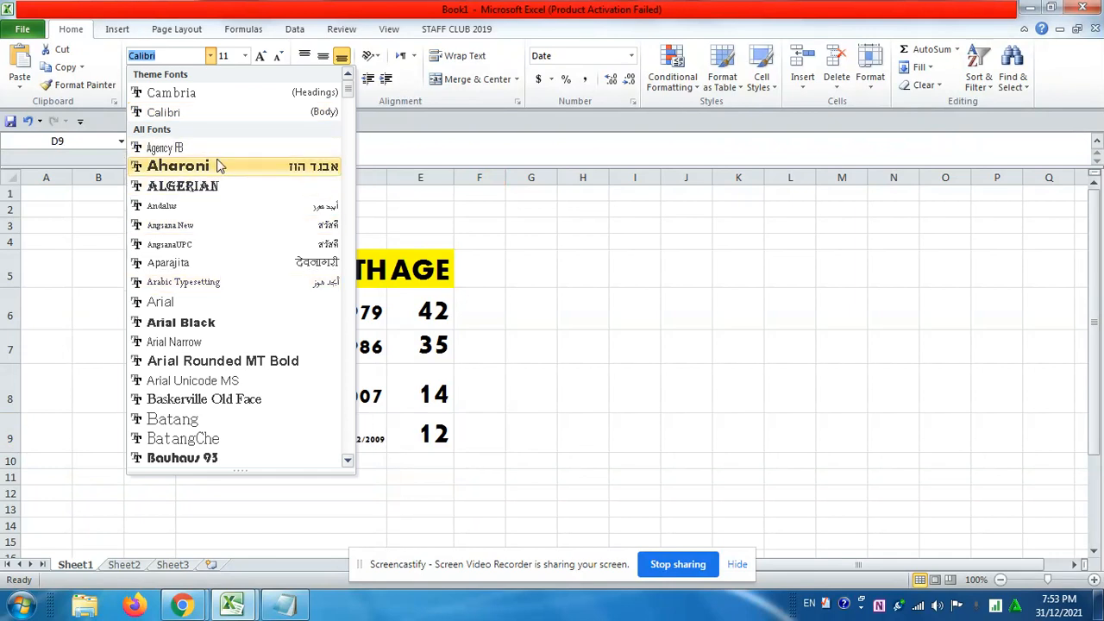
{"action": "left_click", "coordinate": [216, 165]}
{"action": "left_click", "coordinate": [245, 56]}
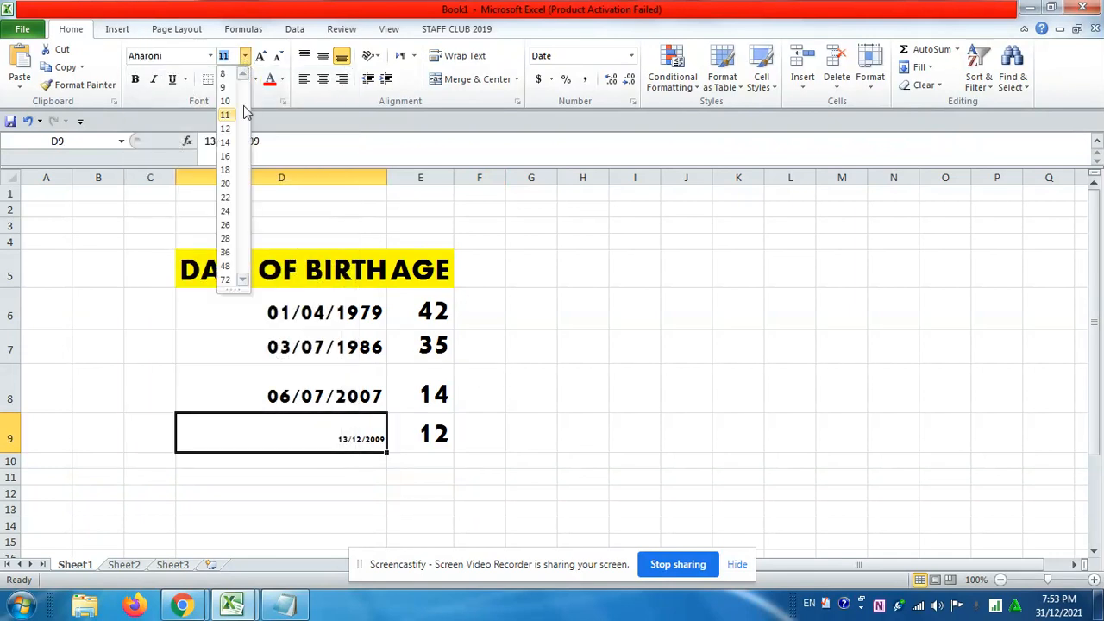
{"action": "left_click", "coordinate": [225, 239]}
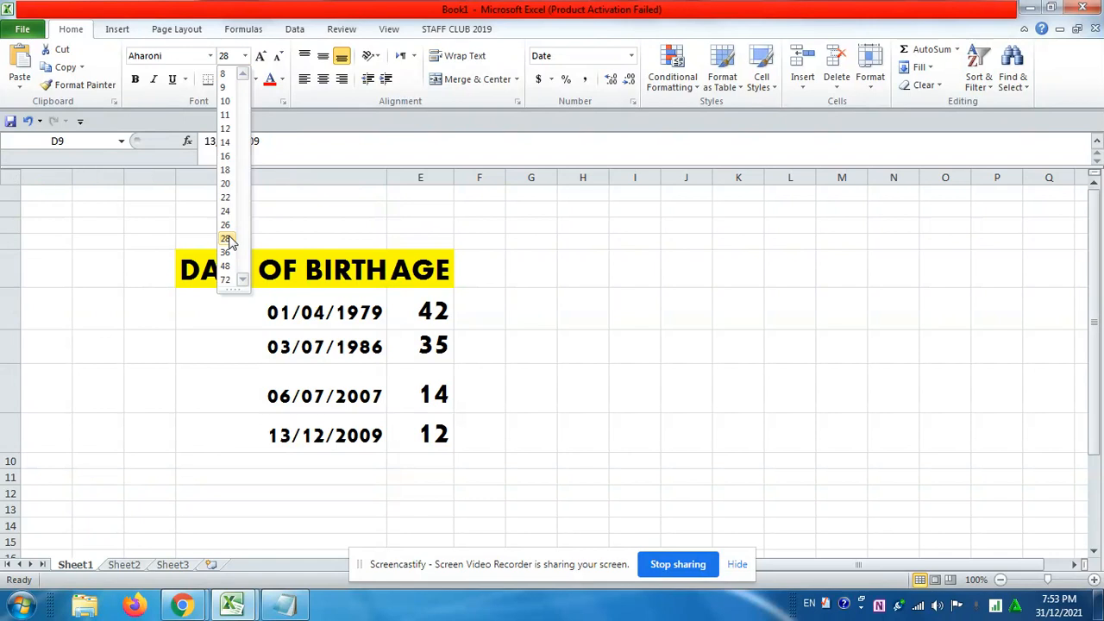
{"action": "left_click", "coordinate": [523, 410]}
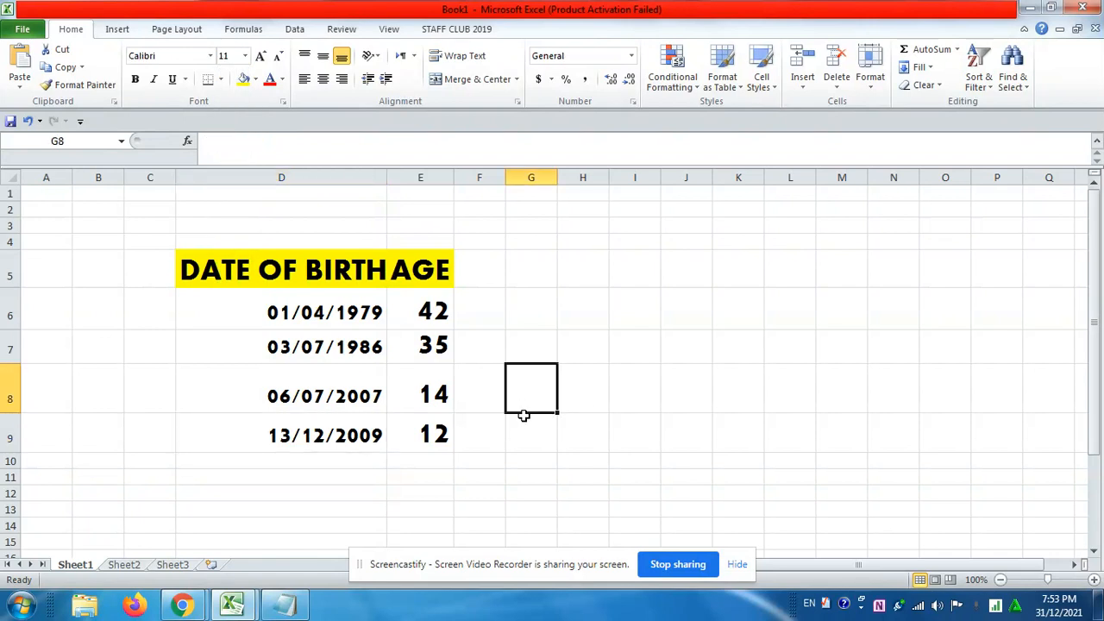
Apply all borders to the table range D5:E9 and widen columns D and E
{"action": "left_click_drag", "start_coordinate": [204, 274], "coordinate": [423, 443]}
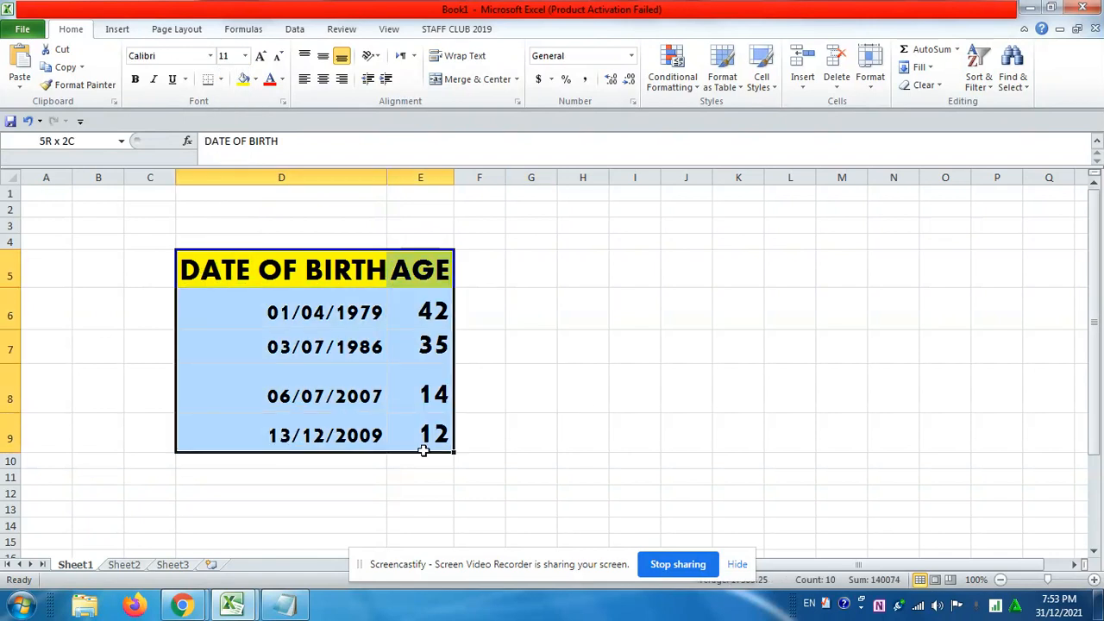
{"action": "left_click", "coordinate": [221, 79]}
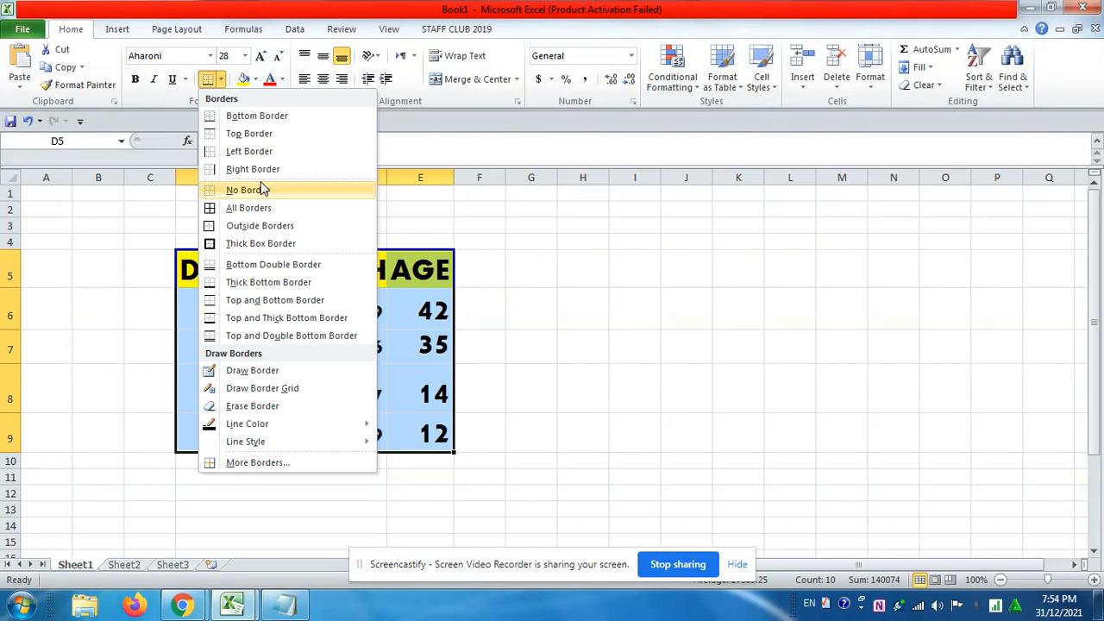
{"action": "left_click", "coordinate": [274, 211]}
{"action": "left_click", "coordinate": [276, 355]}
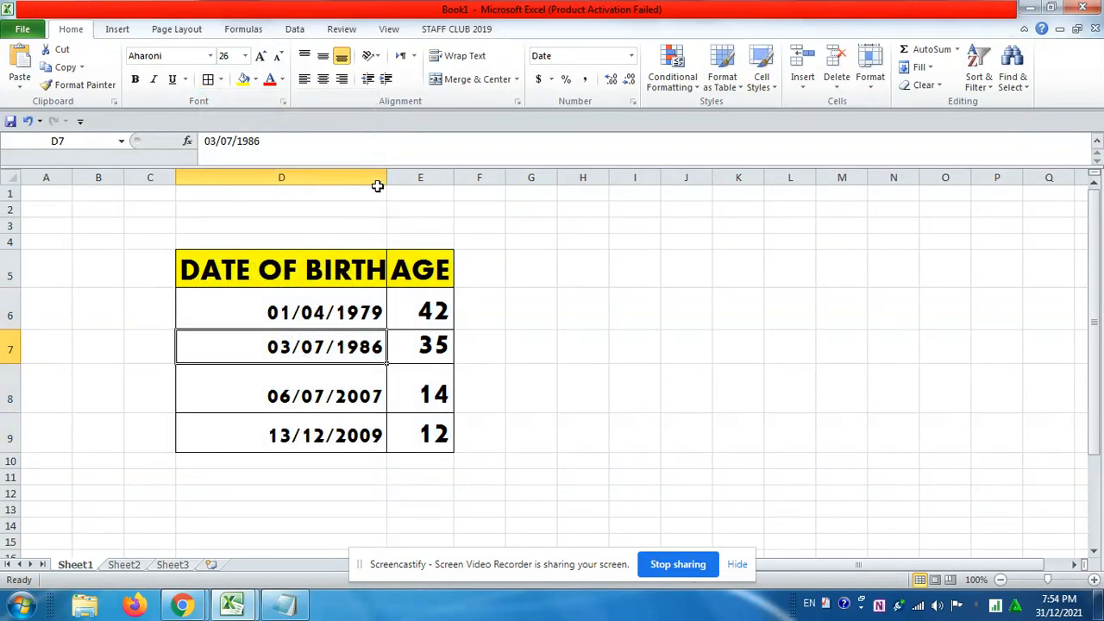
{"action": "left_click_drag", "start_coordinate": [389, 176], "coordinate": [412, 176]}
{"action": "left_click_drag", "start_coordinate": [479, 175], "coordinate": [534, 177]}
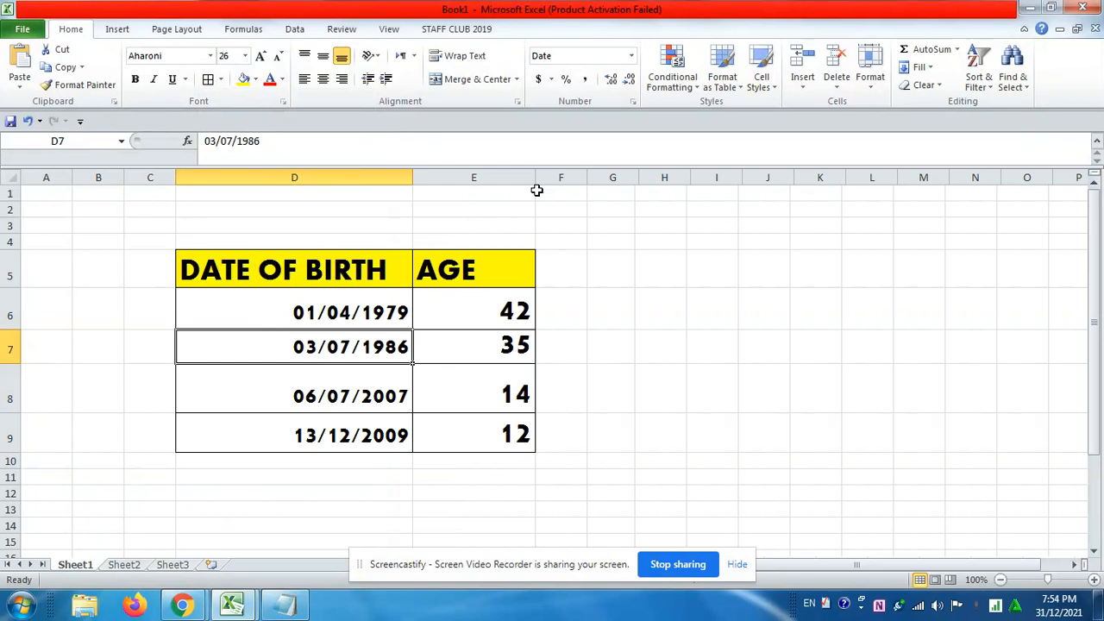